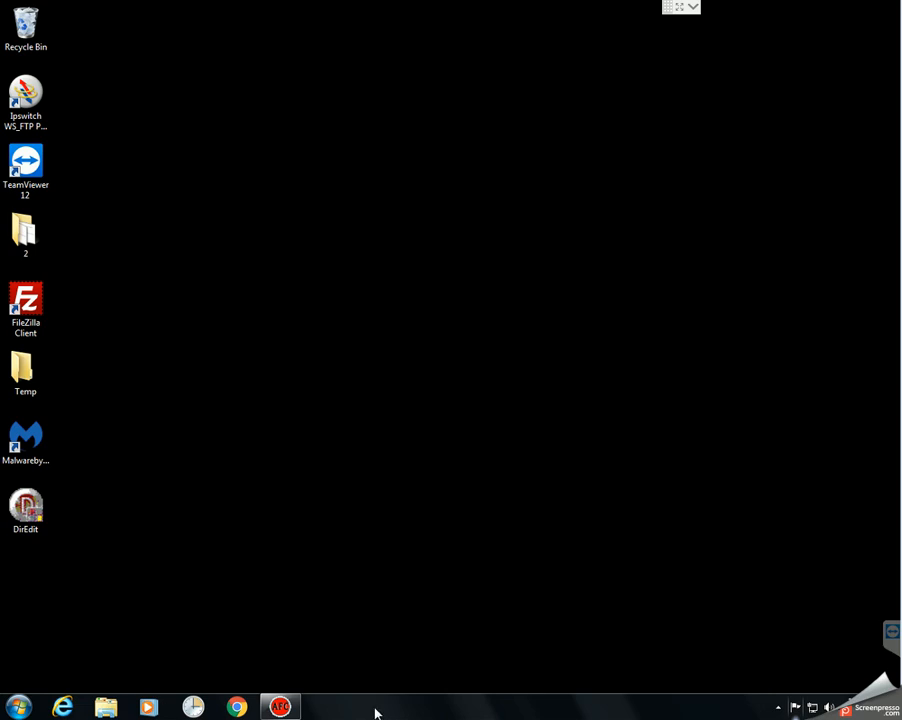
# Step: Open Windows Explorer and go to ftp://ftp.premierenetworks.com
pyautogui.rightClick(375, 712)
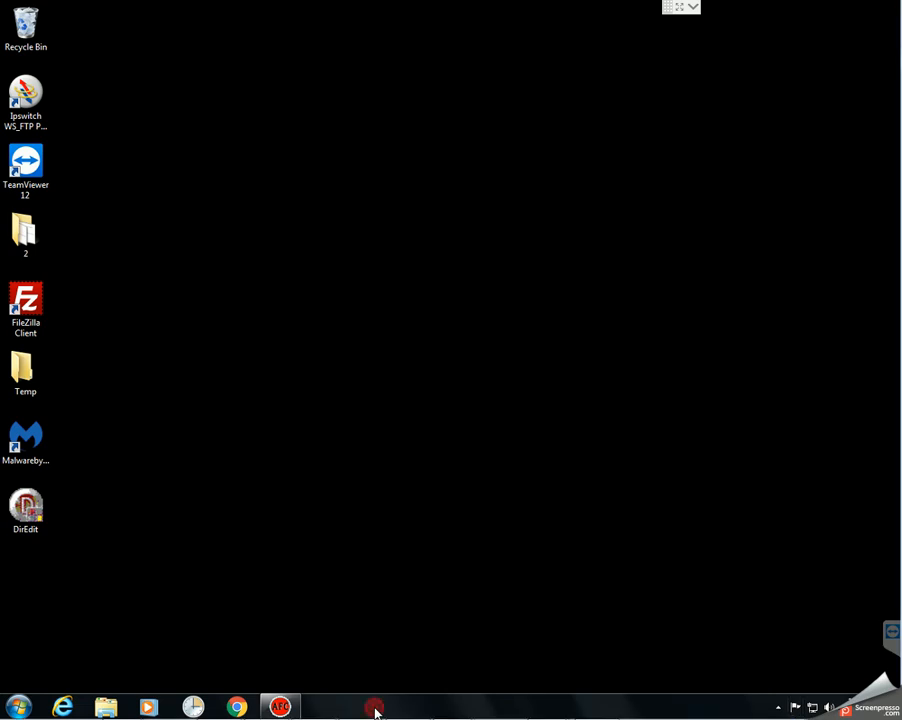
pyautogui.click(106, 707)
pyautogui.click(233, 29)
pyautogui.write('ftp:/')
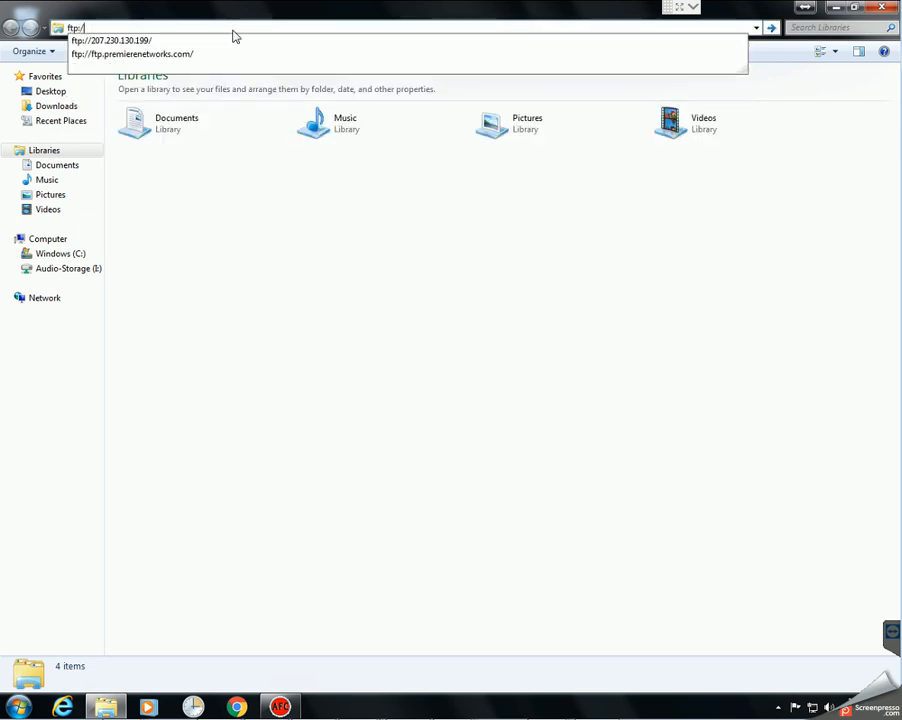
pyautogui.write('/ftp.premier')
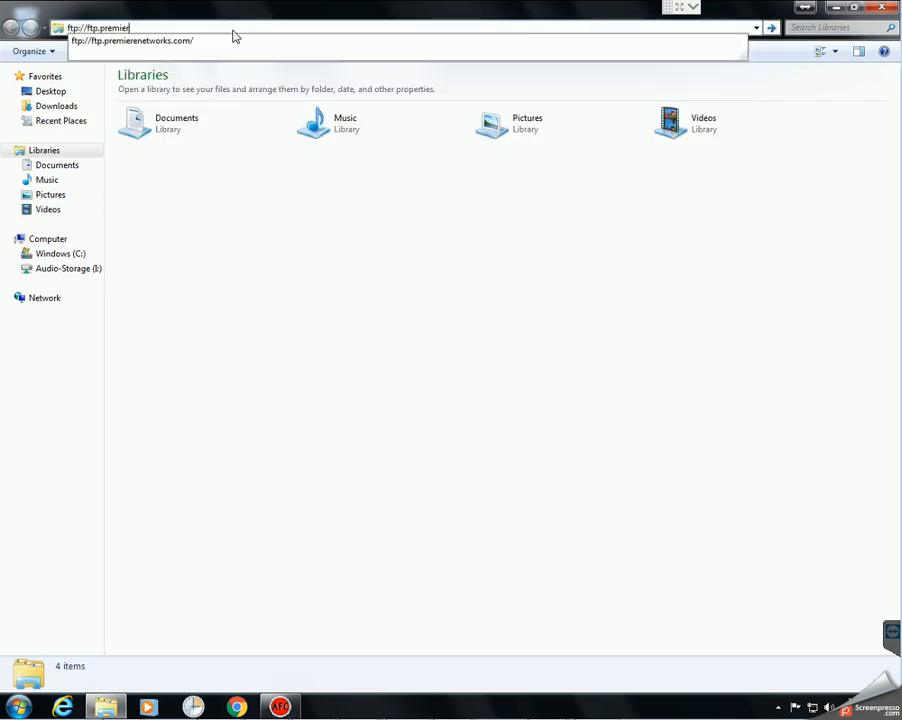
pyautogui.write('netw')
pyautogui.press('BackSpace')
pyautogui.write('enetworks.cmo')
pyautogui.press('BackSpace')
pyautogui.write('om')
pyautogui.press('Return')
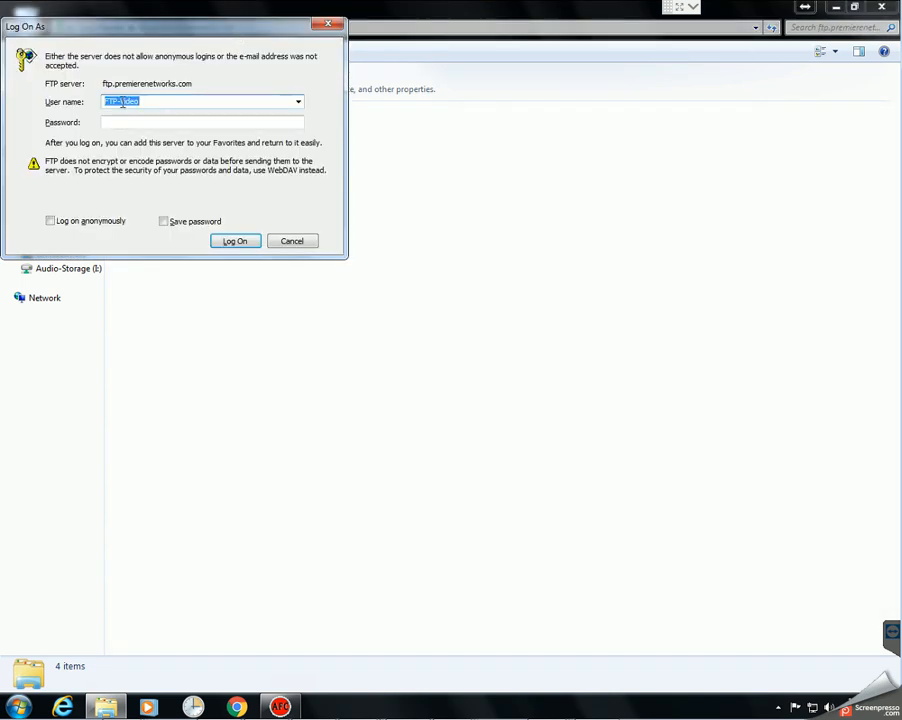
# Step: Log on to the FTP server with the account password
pyautogui.click(136, 121)
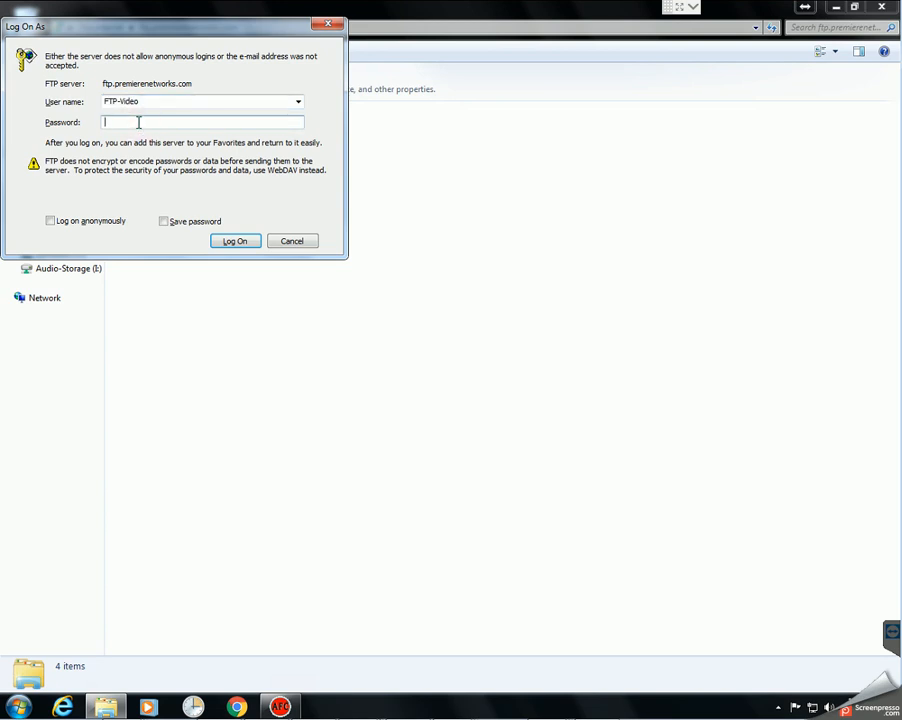
pyautogui.write('•••')
pyautogui.press('Return')
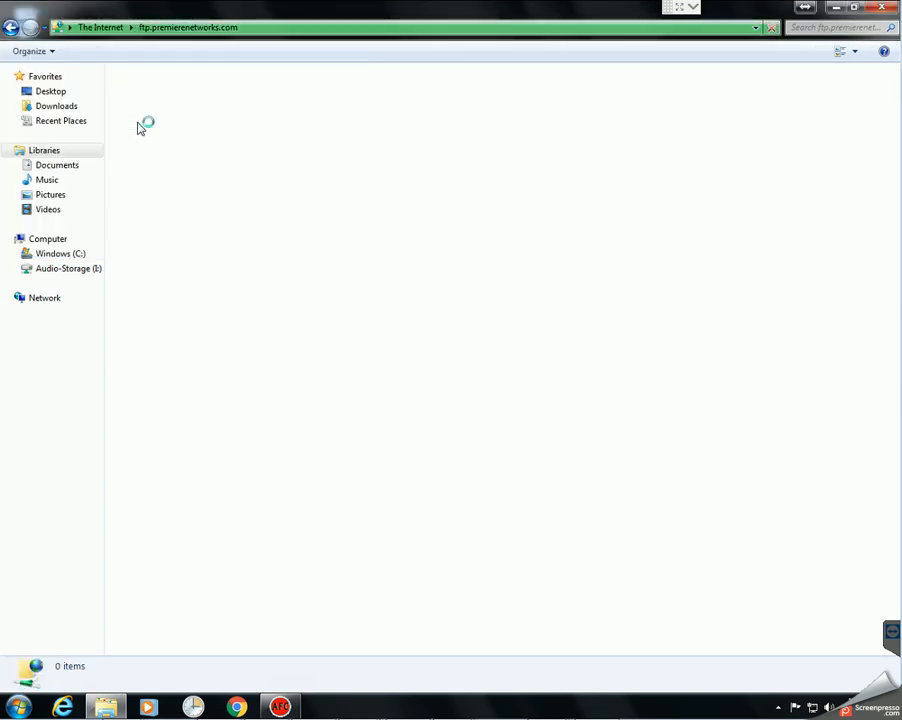
# Step: Open the show's folder on the server and switch it to Details view
pyautogui.click(213, 181)
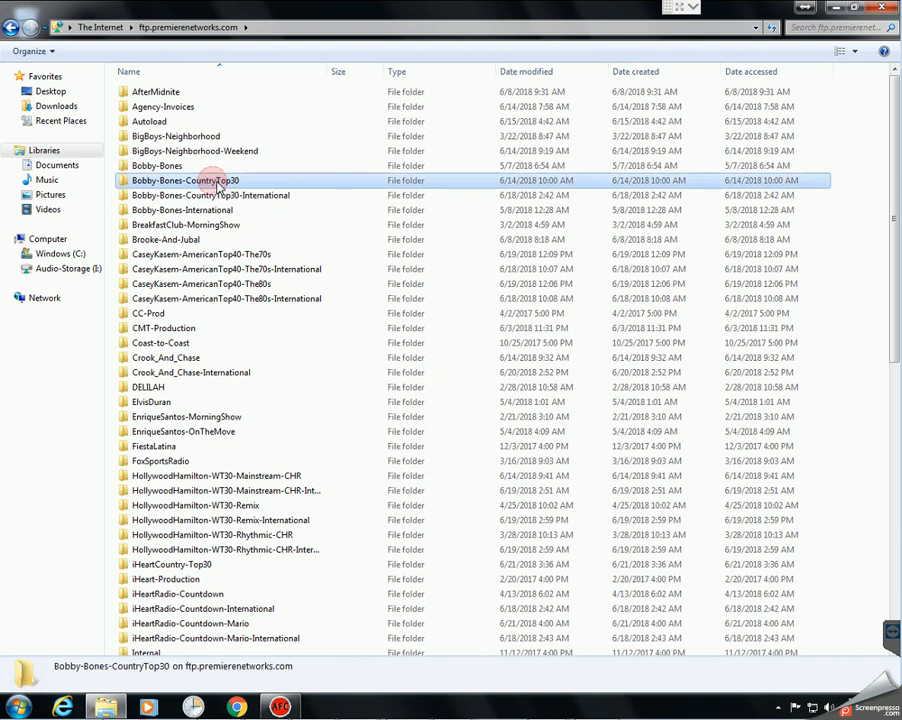
pyautogui.press('j')
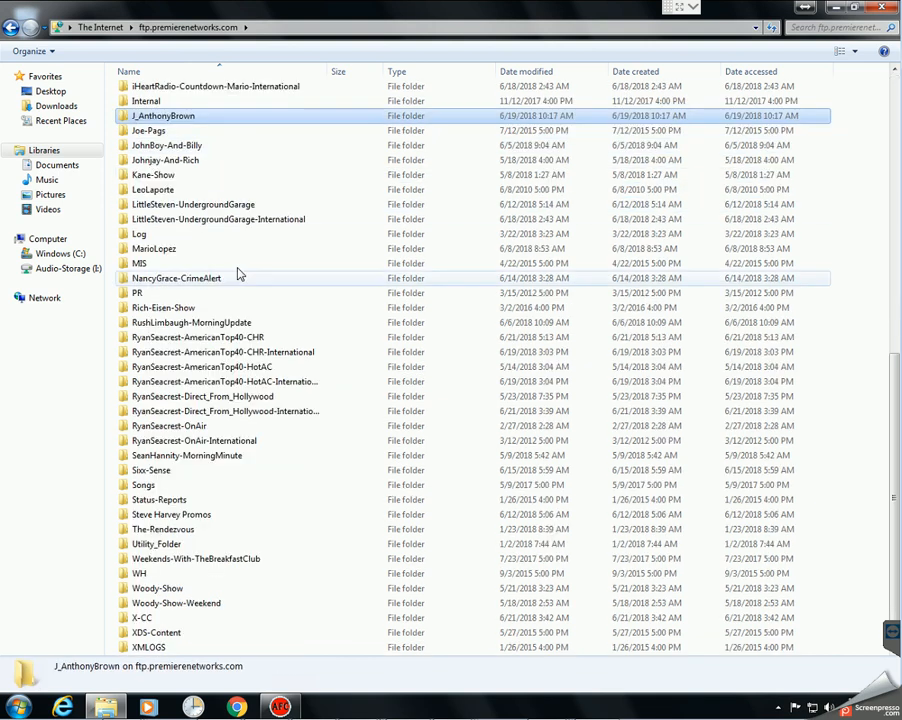
pyautogui.doubleClick(160, 116)
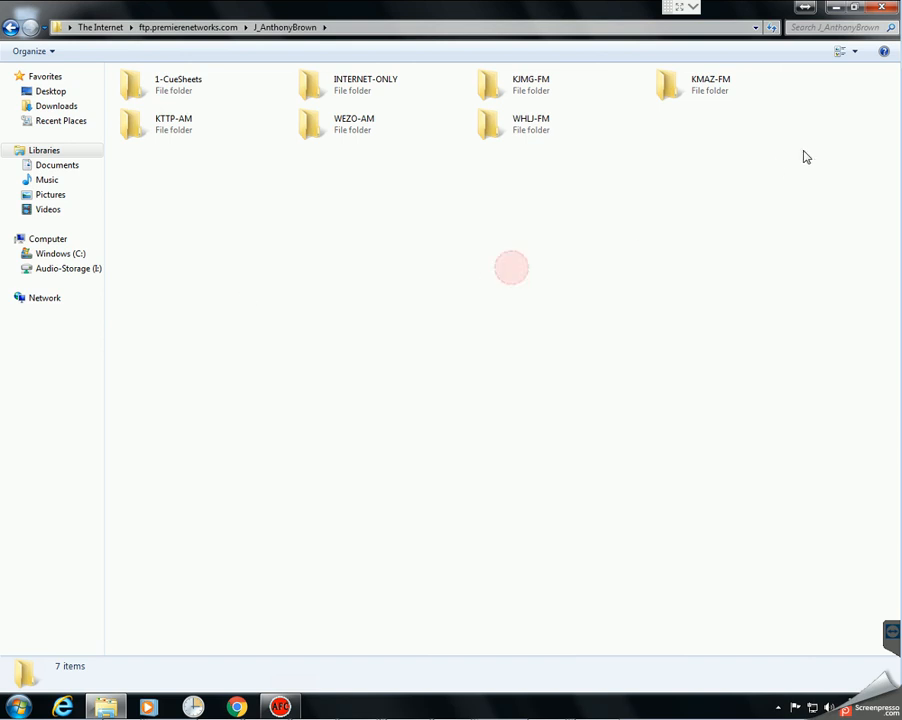
pyautogui.click(854, 51)
pyautogui.click(840, 135)
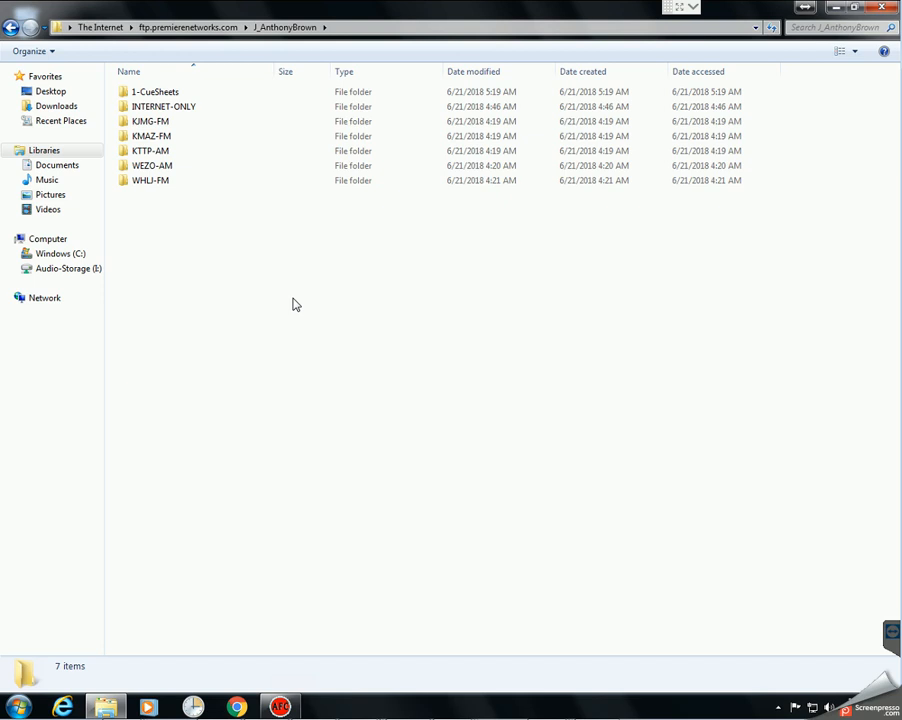
# Step: Check the INTERNET-ONLY folder's MP3 files in Details view, then return to the show's folder
pyautogui.doubleClick(152, 107)
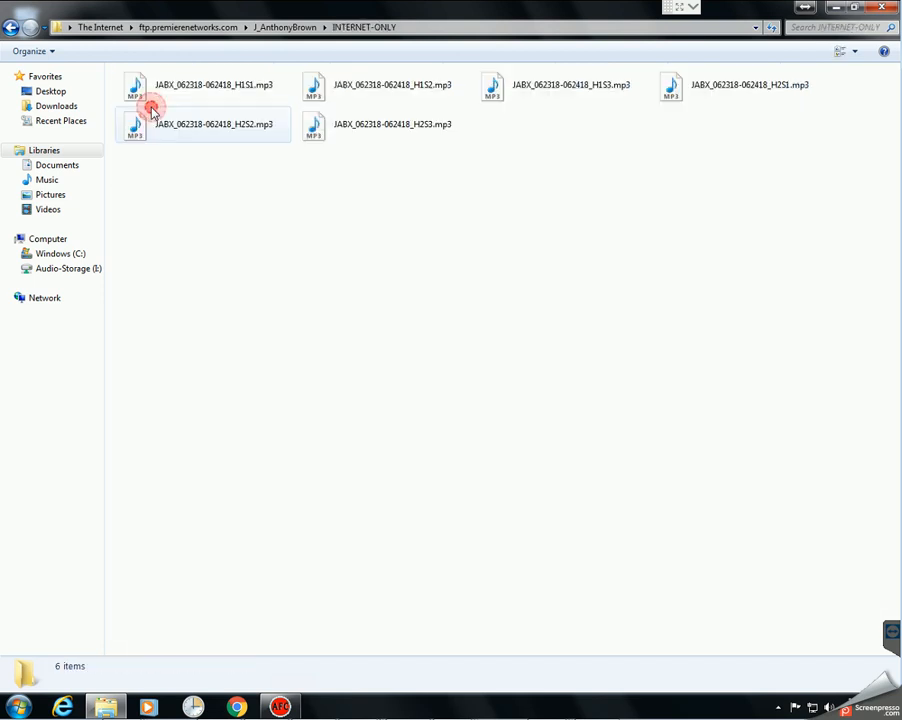
pyautogui.click(855, 53)
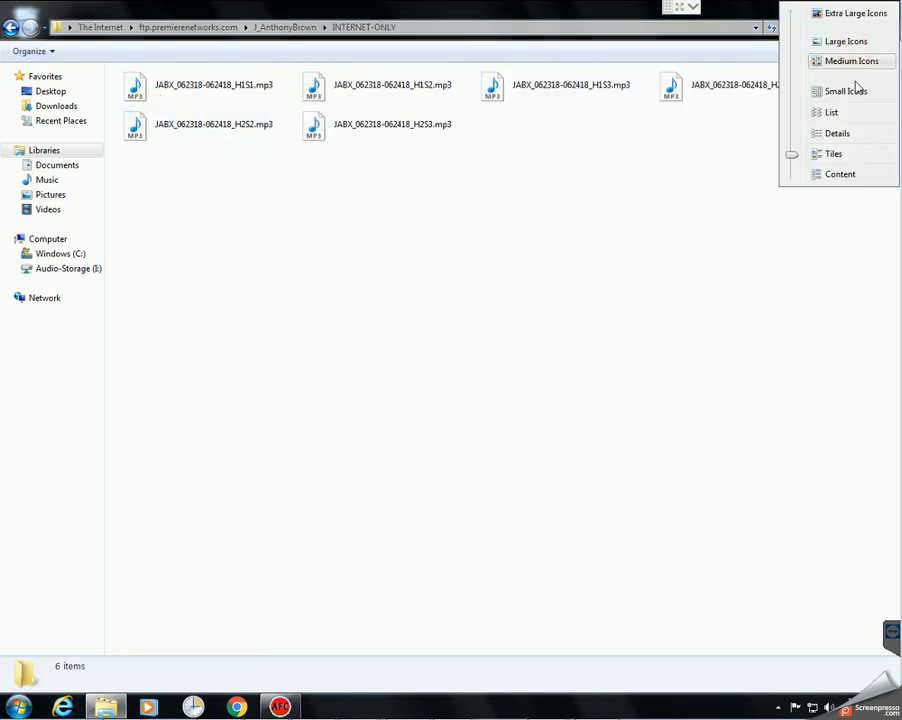
pyautogui.click(836, 134)
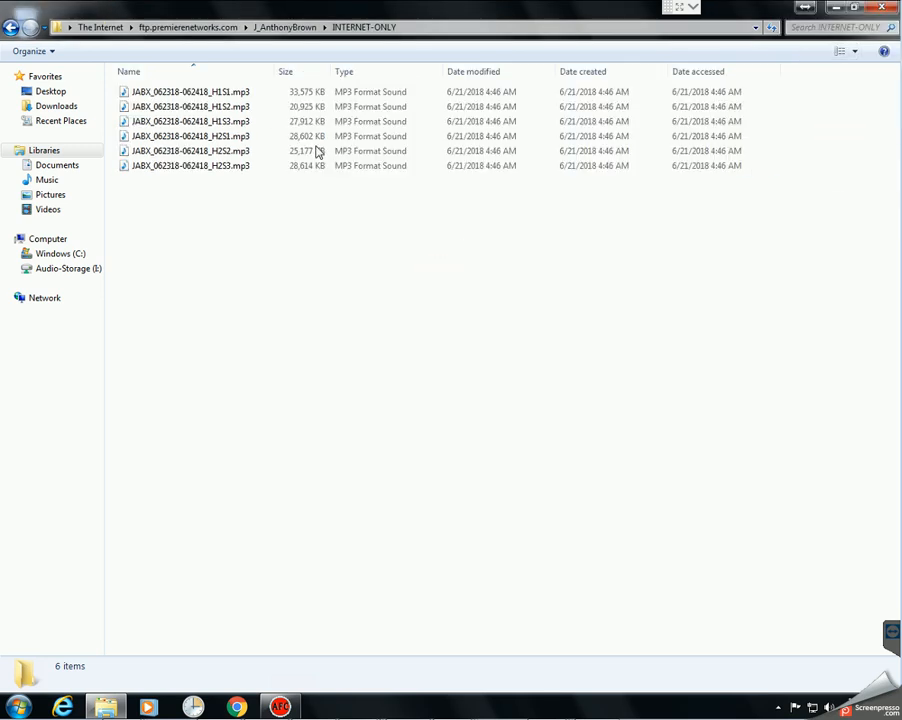
pyautogui.click(292, 27)
pyautogui.click(288, 309)
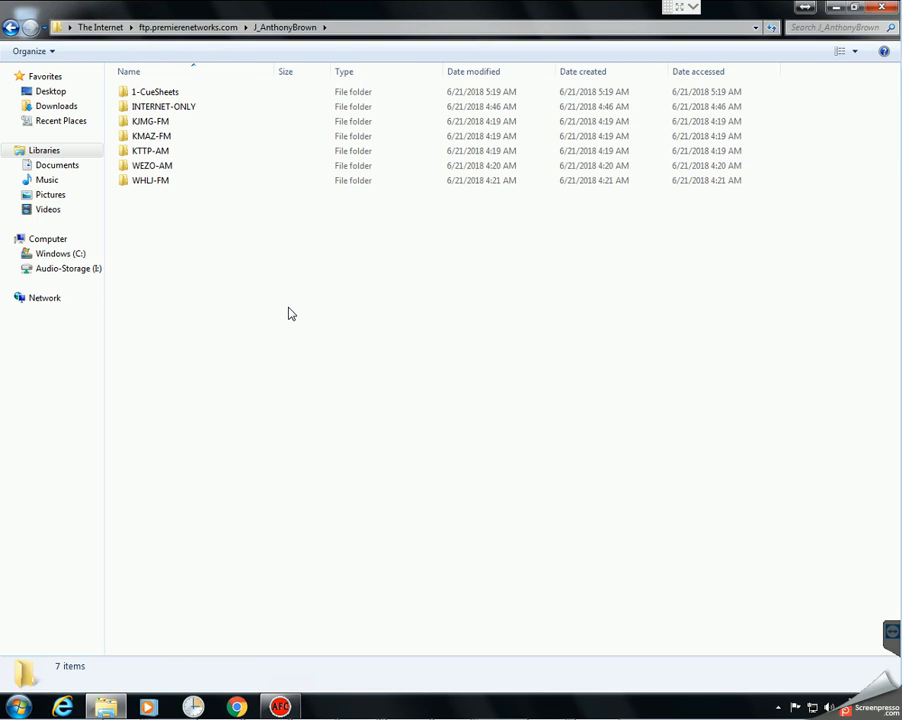
# Step: Check the KJMG-FM folder's MP3 files in Details view, then return to the show's folder
pyautogui.doubleClick(145, 121)
pyautogui.click(854, 51)
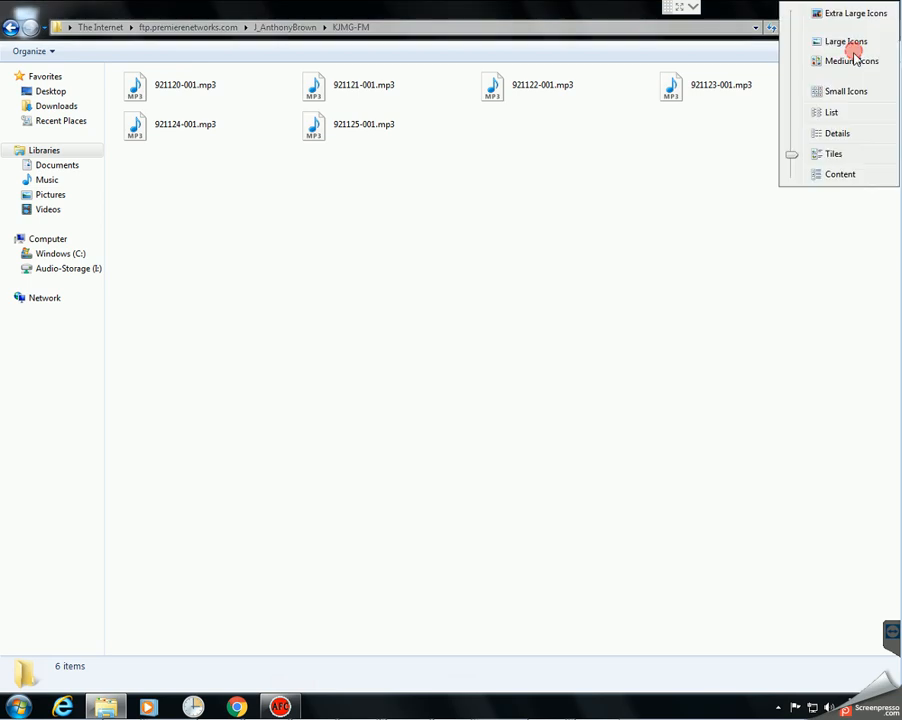
pyautogui.click(847, 136)
pyautogui.click(356, 244)
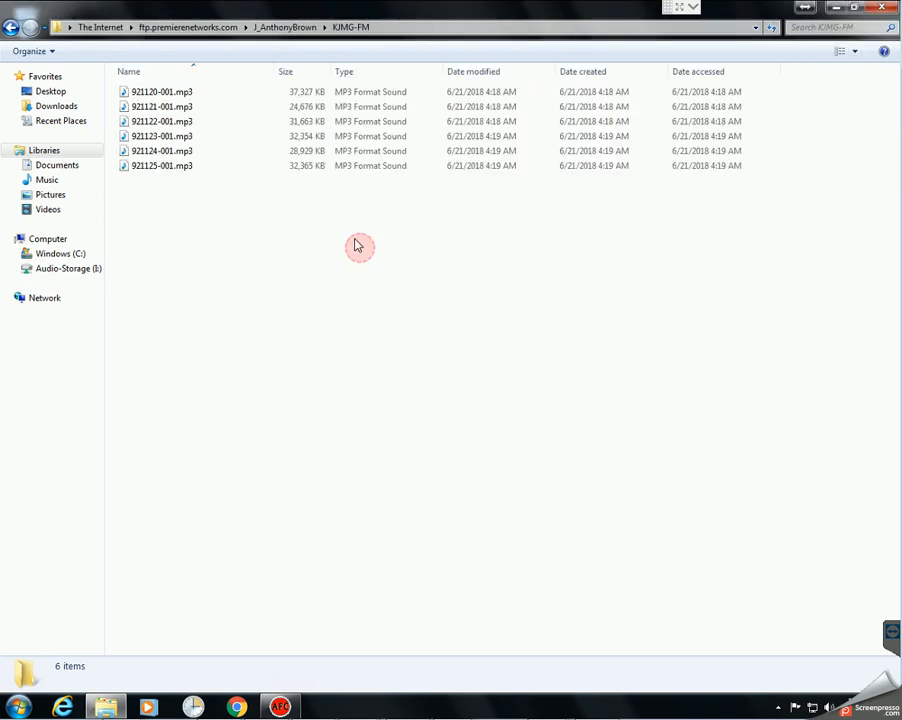
pyautogui.click(272, 27)
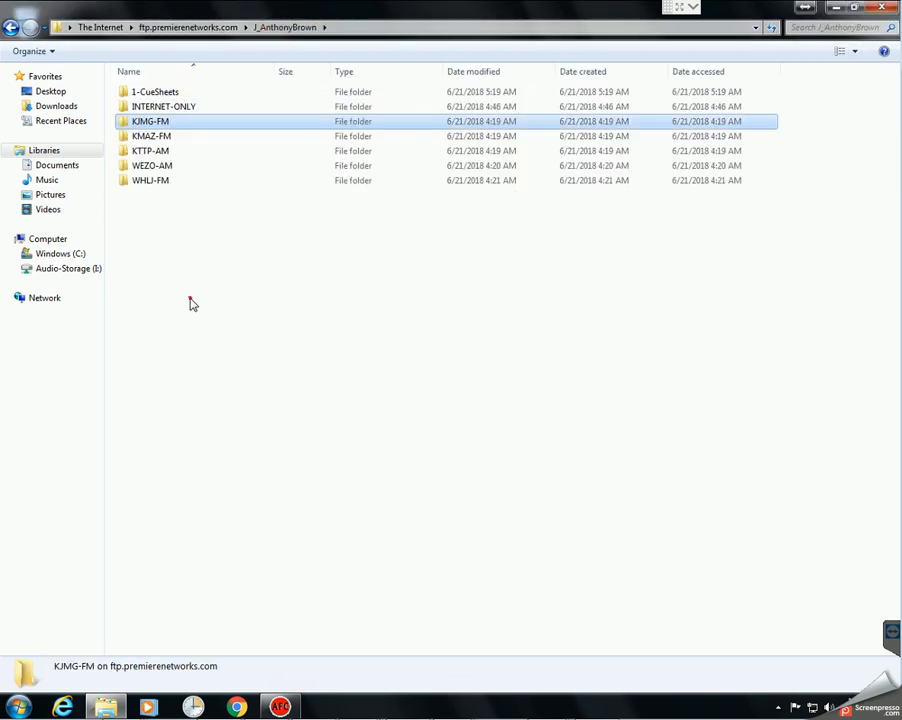
# Step: Inspect the cue sheet PDF in 1-CueSheets, return to the show's folder and shrink the window
pyautogui.doubleClick(157, 93)
pyautogui.click(227, 239)
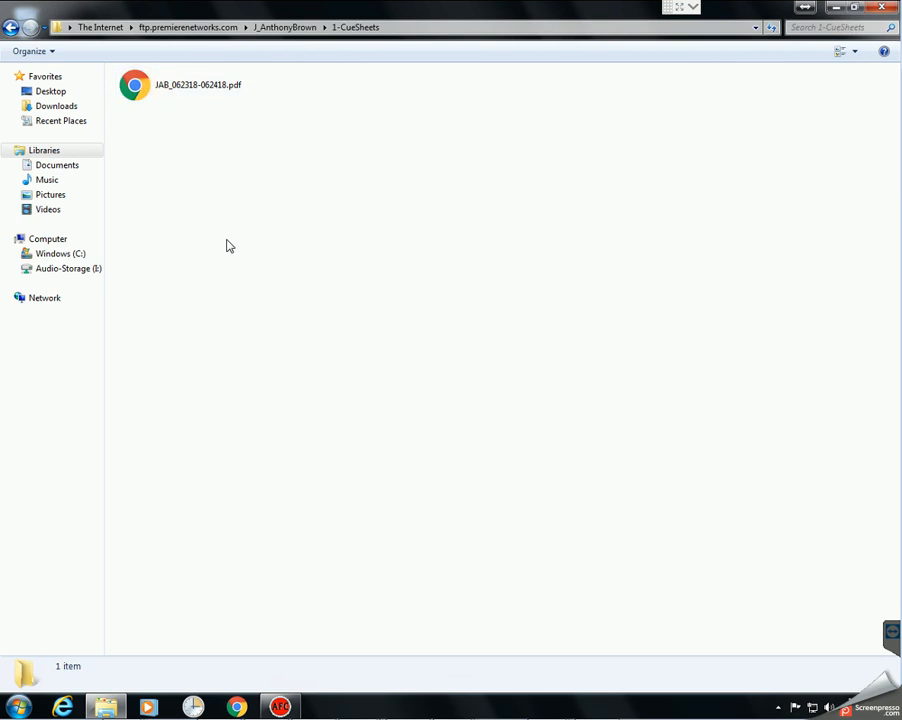
pyautogui.click(180, 91)
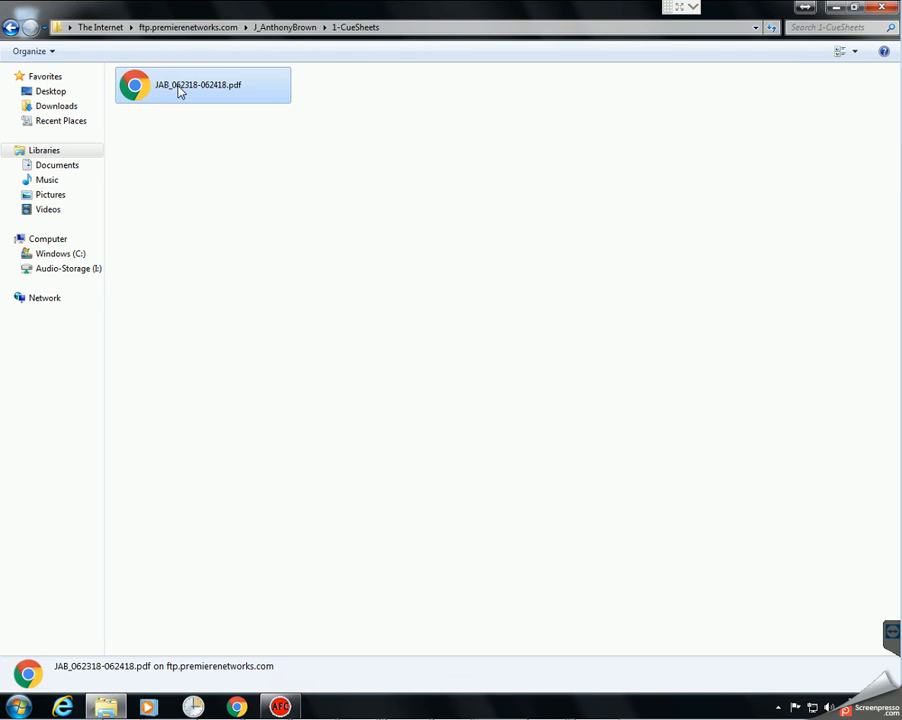
pyautogui.click(286, 27)
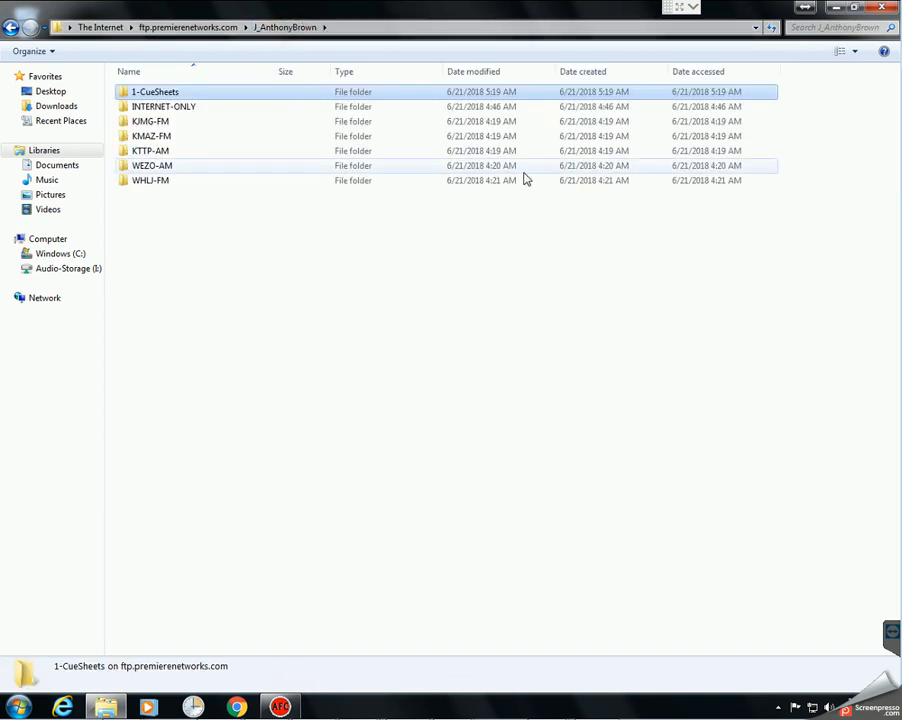
pyautogui.click(311, 287)
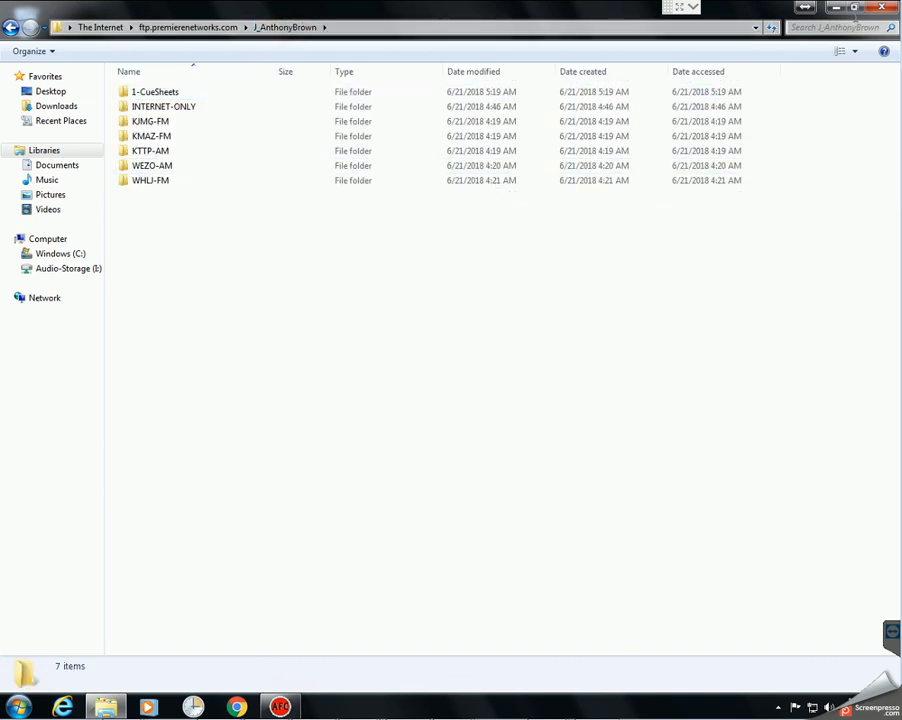
pyautogui.click(856, 8)
# Step: Open the INTERNET-ONLY folder and select all six MP3 files
pyautogui.moveTo(420, 178); pyautogui.dragTo(546, 87)
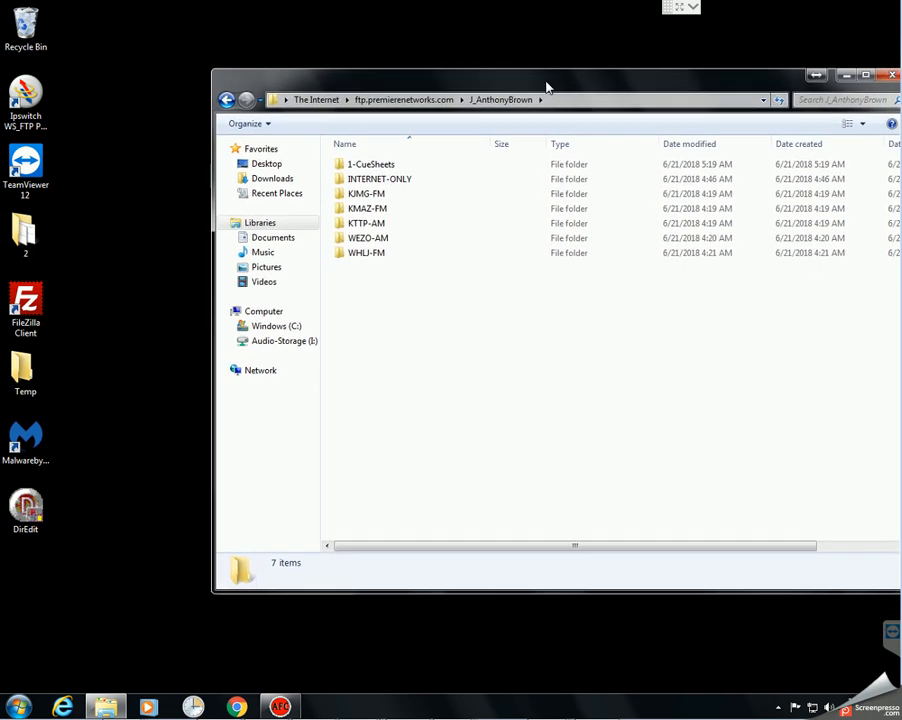
pyautogui.doubleClick(372, 183)
pyautogui.click(460, 355)
pyautogui.hotkey('ctrl', 'a')
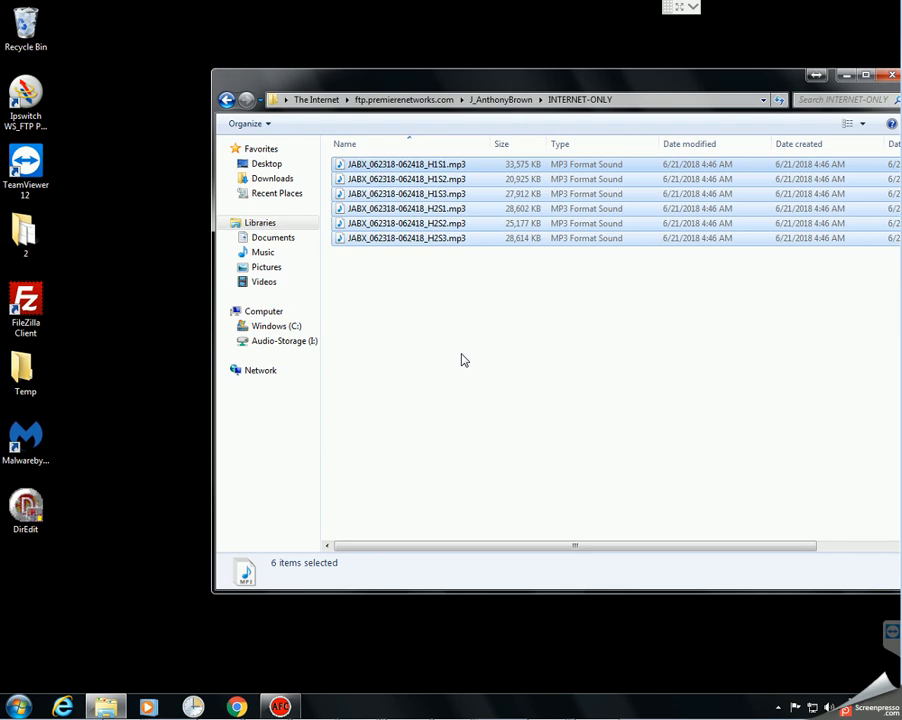
# Step: Paste the six MP3 files into the desktop Temp folder
pyautogui.doubleClick(22, 372)
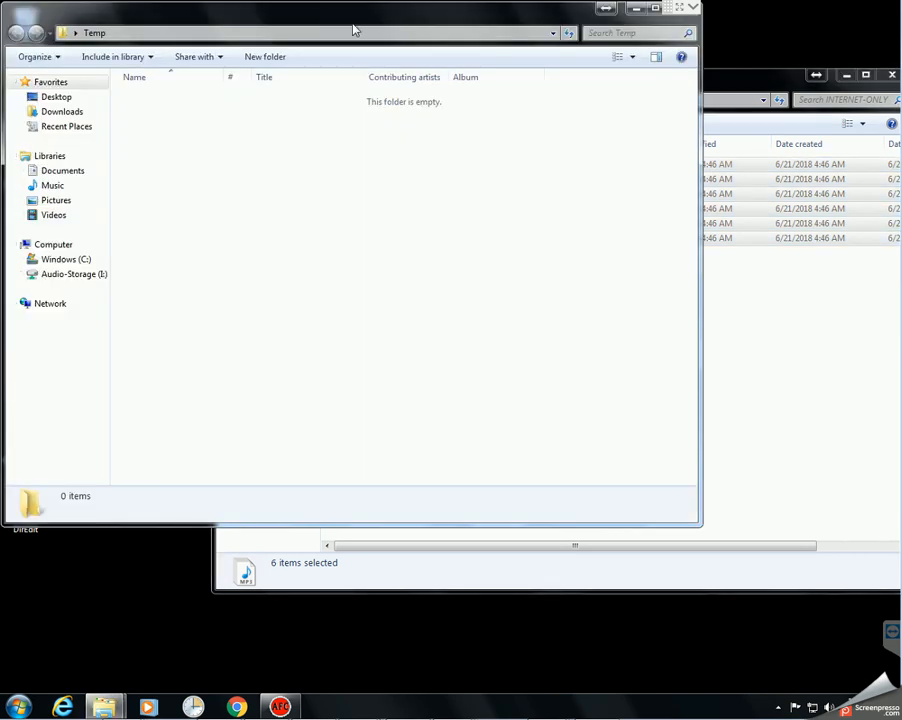
pyautogui.moveTo(350, 24); pyautogui.dragTo(354, 71)
pyautogui.rightClick(294, 336)
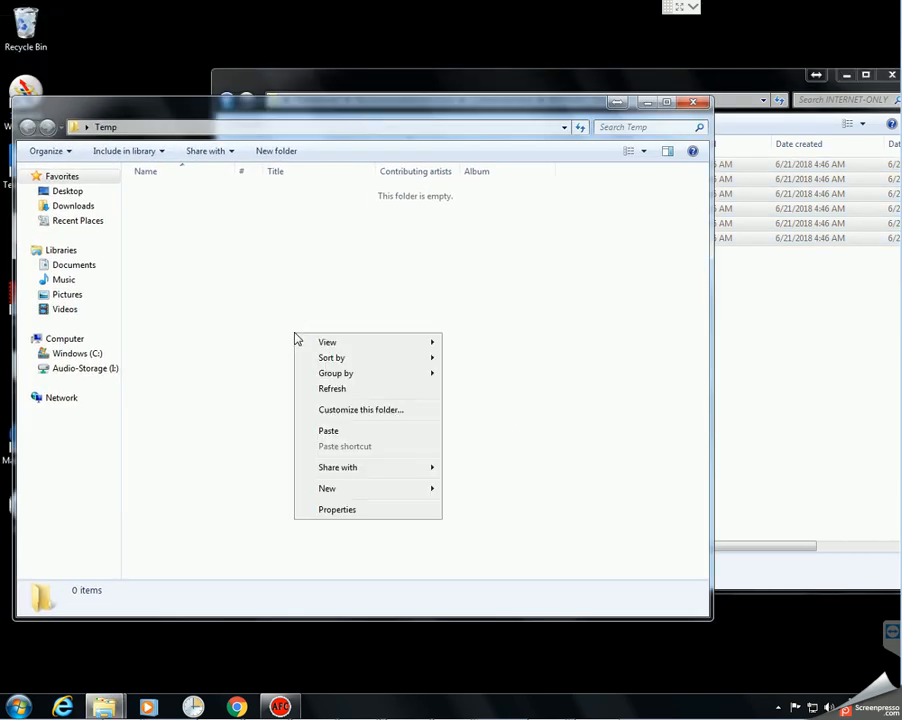
pyautogui.click(337, 436)
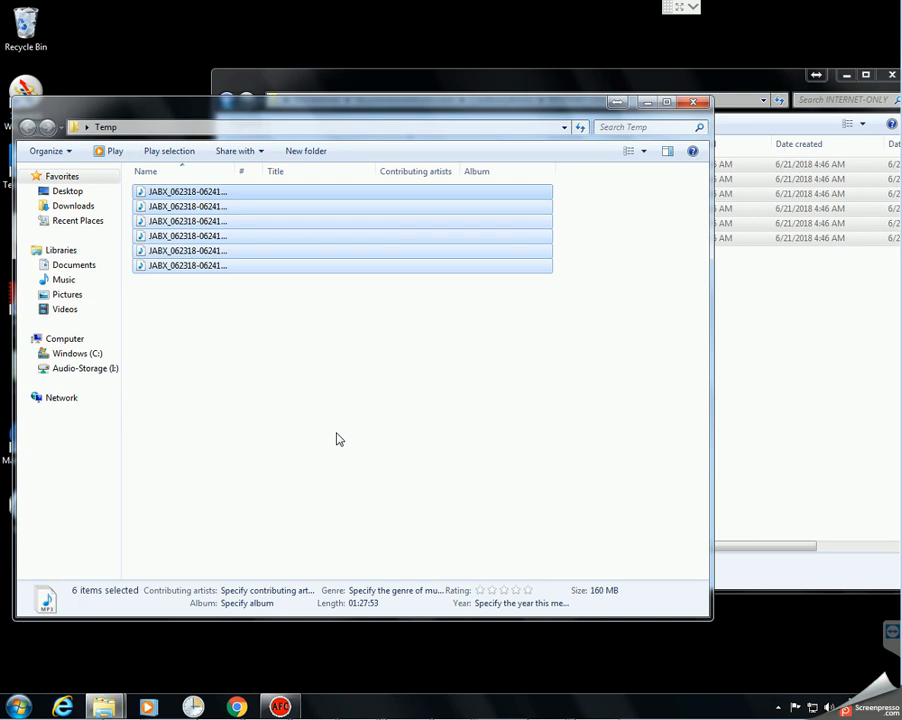
# Step: Delete the six MP3 files from Temp and close its window
pyautogui.press('Delete')
pyautogui.press('Return')
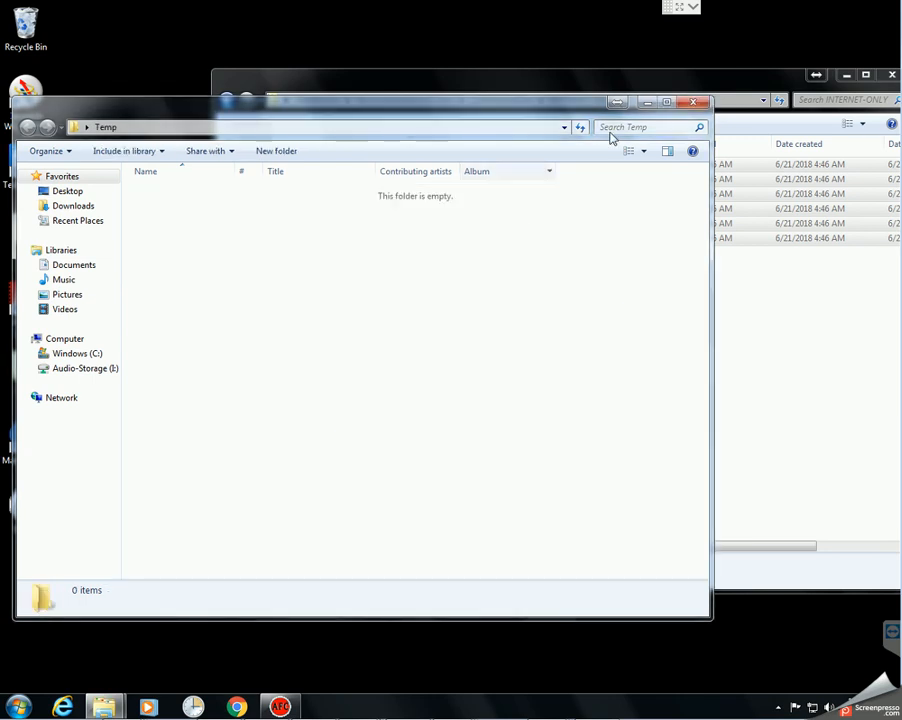
pyautogui.click(697, 101)
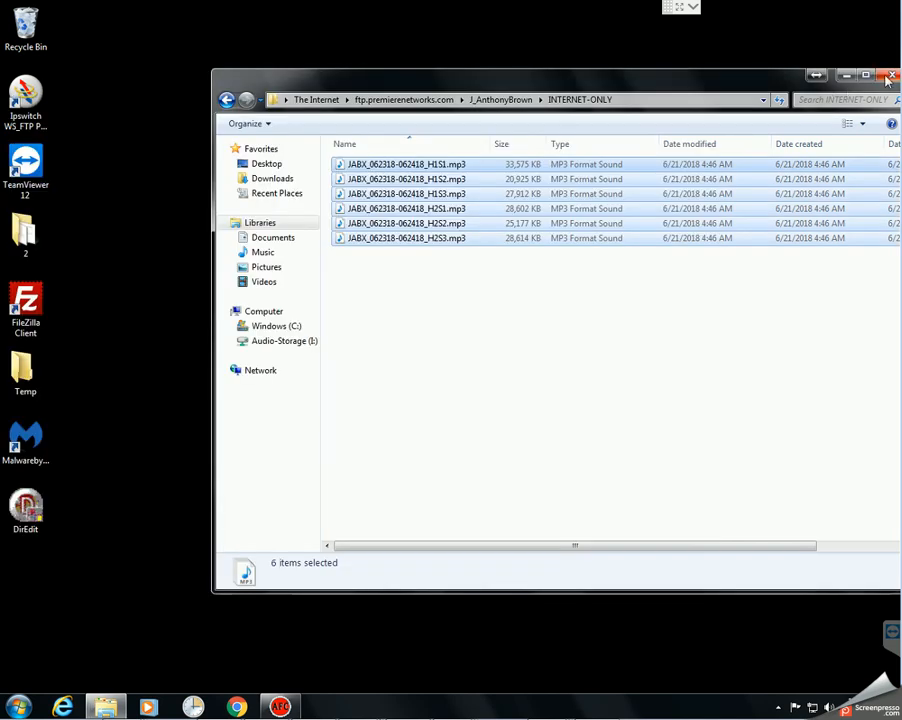
# Step: Close the INTERNET-ONLY window and launch FileZilla, dismissing the update notice
pyautogui.click(884, 77)
pyautogui.doubleClick(40, 322)
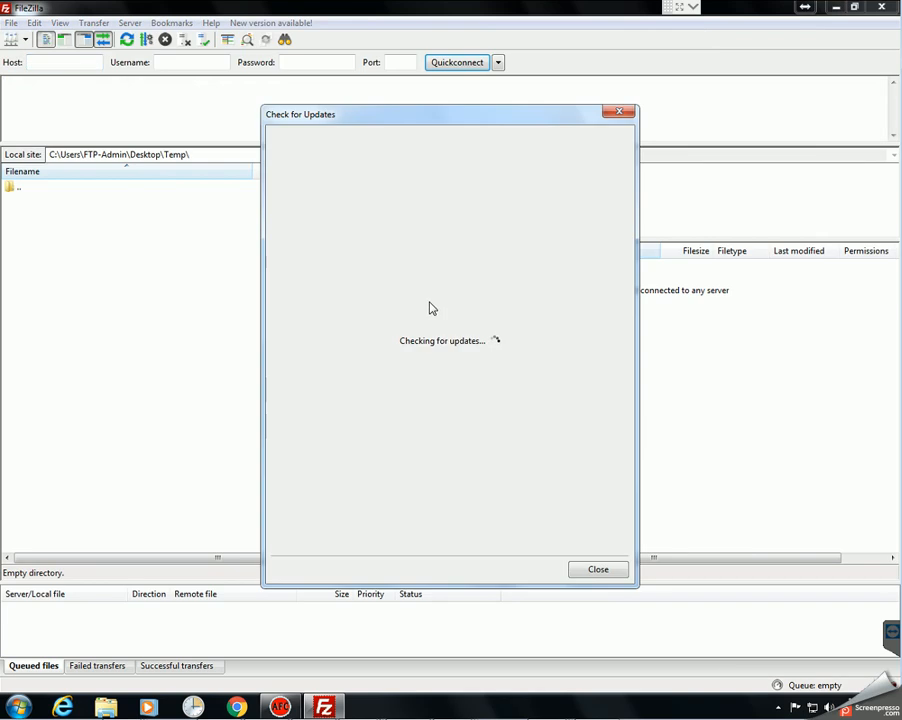
pyautogui.click(597, 572)
# Step: Quickconnect to ftp://ftp.premierenetworks.com with the account user name and password
pyautogui.click(40, 61)
pyautogui.write('ft')
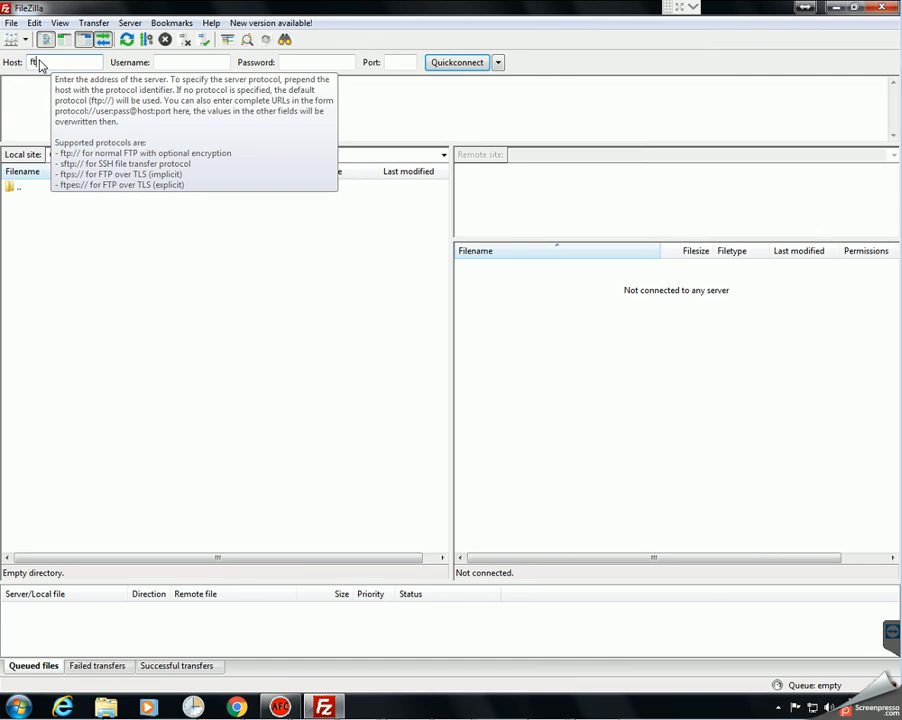
pyautogui.write('p://ftp.premierenetworks.com')
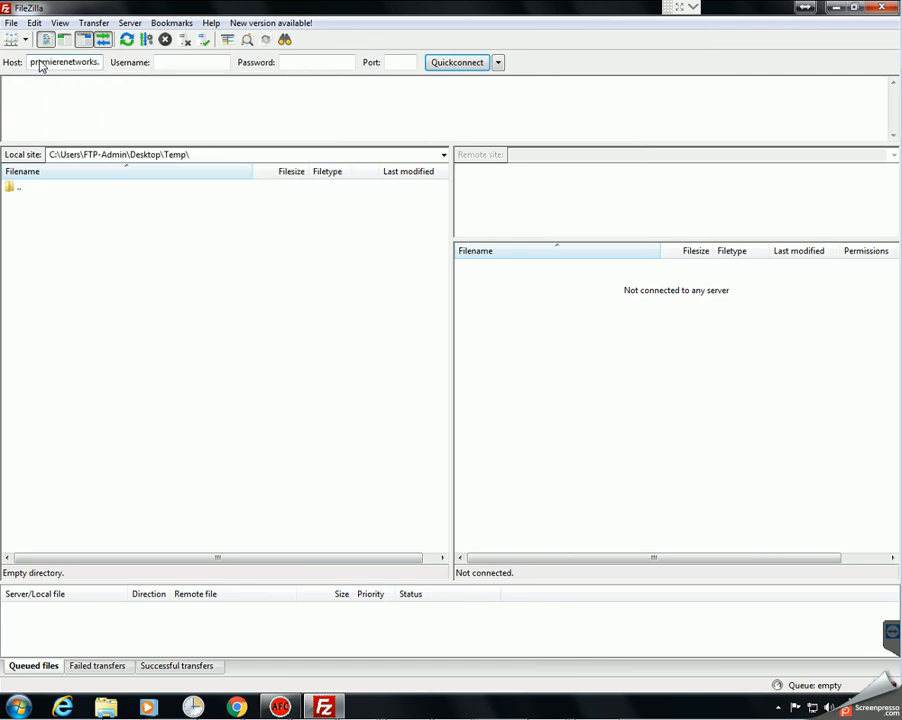
pyautogui.press('Tab')
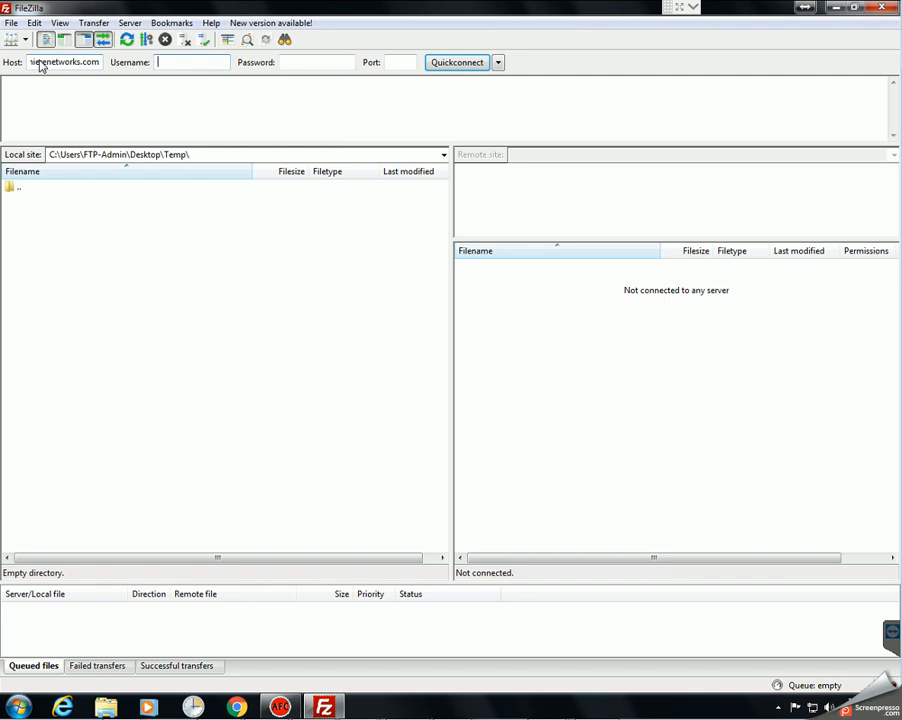
pyautogui.write('FTP-Video')
pyautogui.press('Tab')
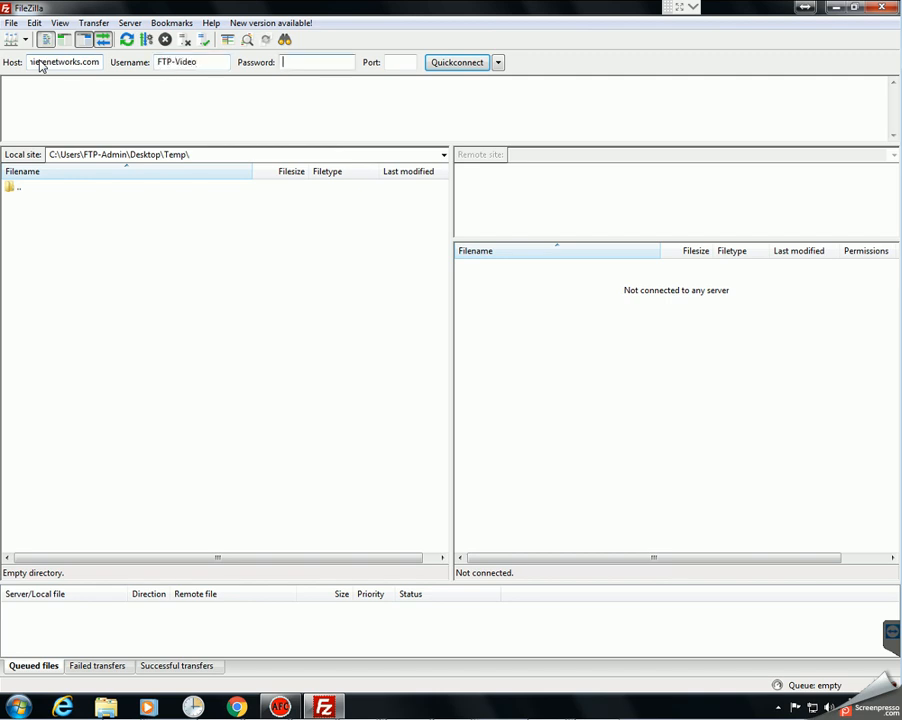
pyautogui.press('Return')
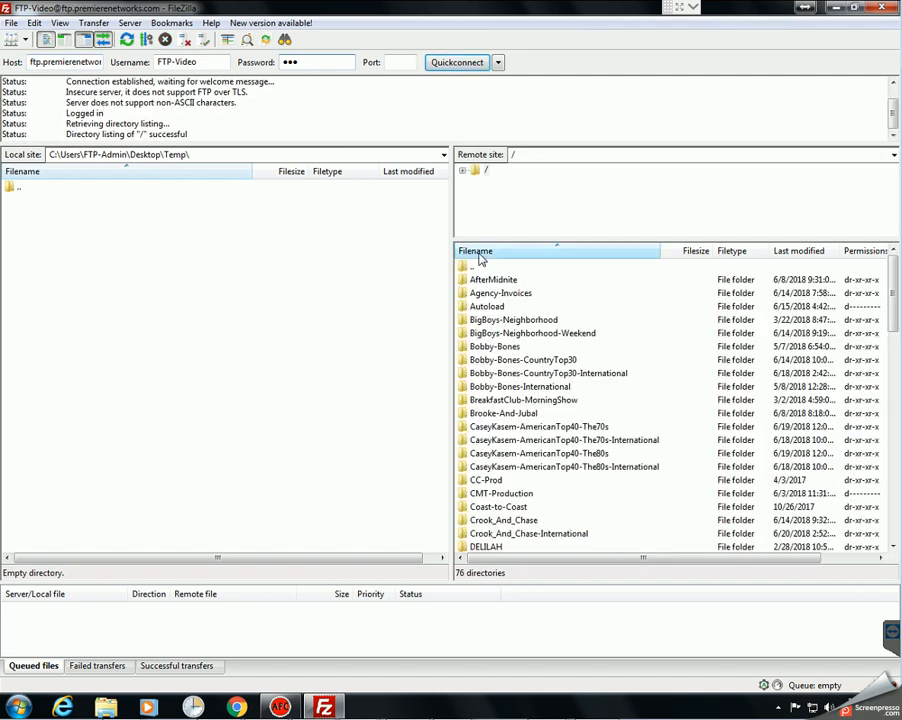
pyautogui.click(510, 400)
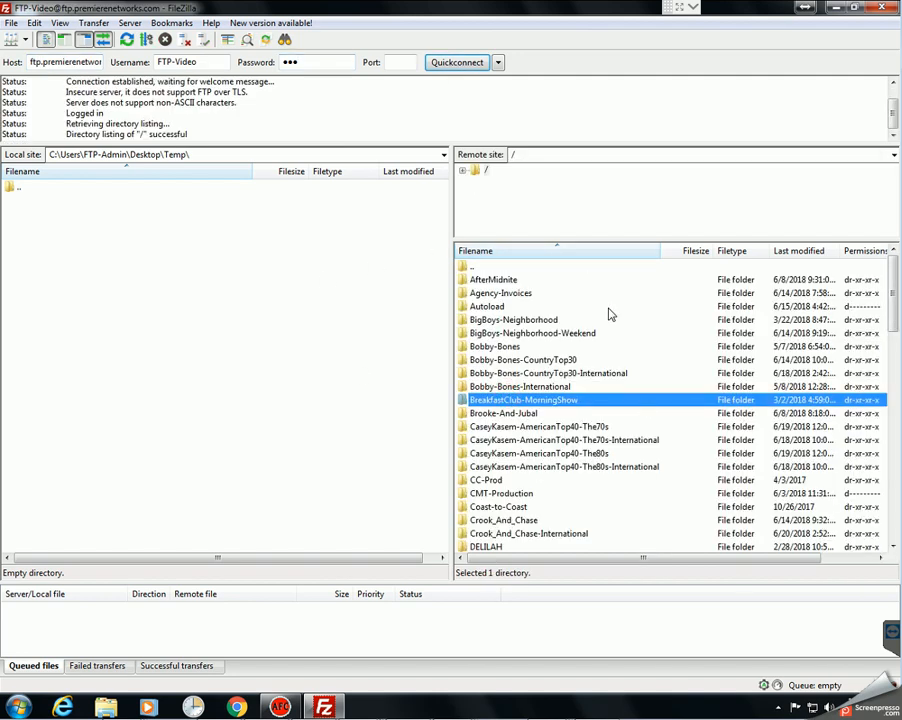
# Step: Download the six MP3s from the show's INTERNET-ONLY folder into the local Temp folder
pyautogui.press('j')
pyautogui.scroll(-2, 563, 455)
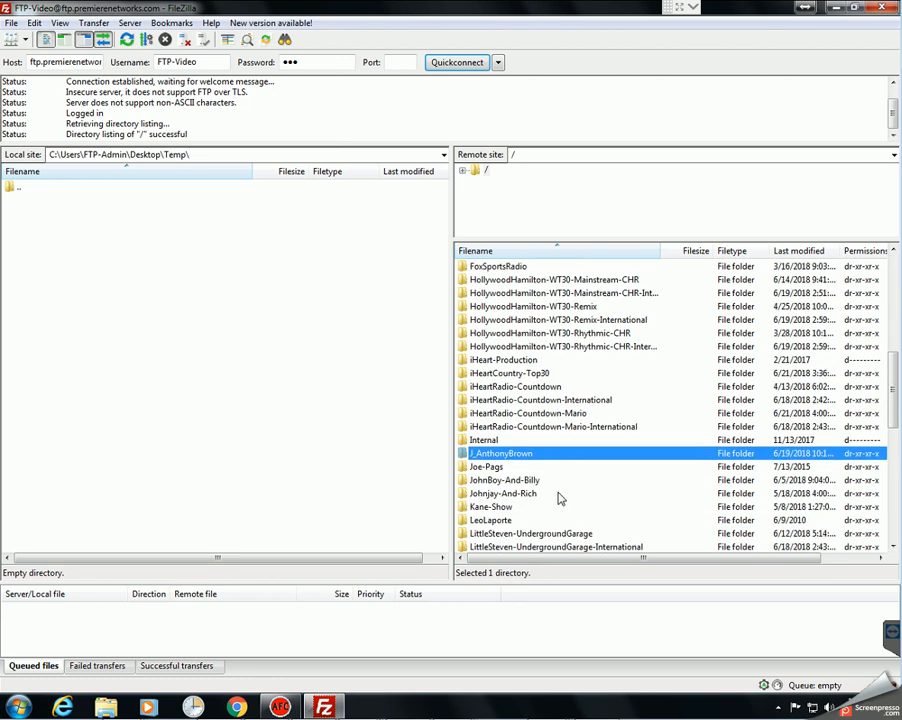
pyautogui.doubleClick(526, 454)
pyautogui.doubleClick(483, 292)
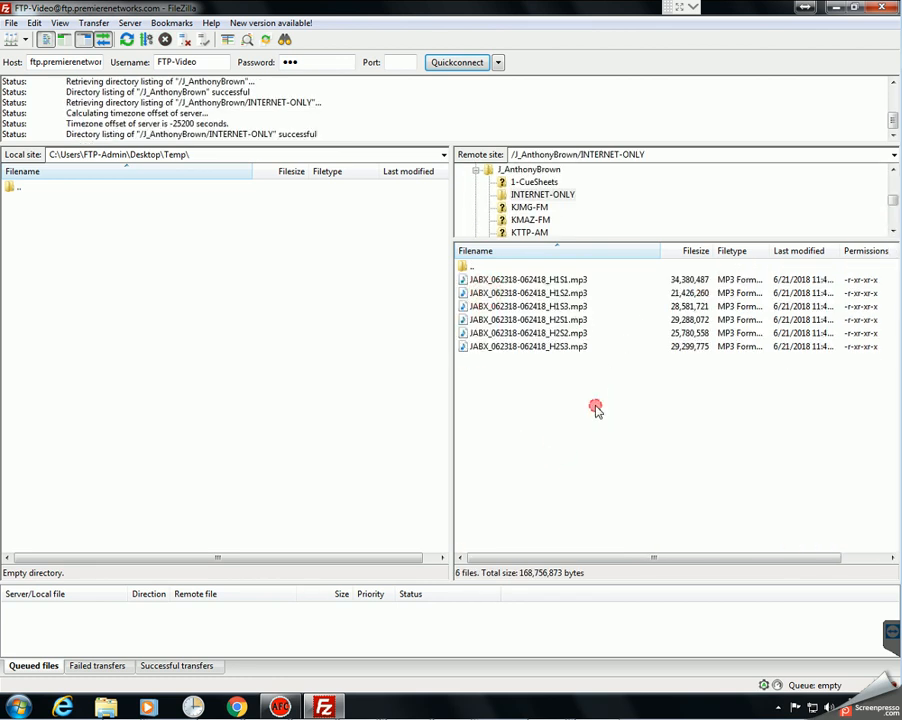
pyautogui.click(539, 279)
pyautogui.keyDown('shift'); pyautogui.click(553, 347); pyautogui.keyUp('shift')
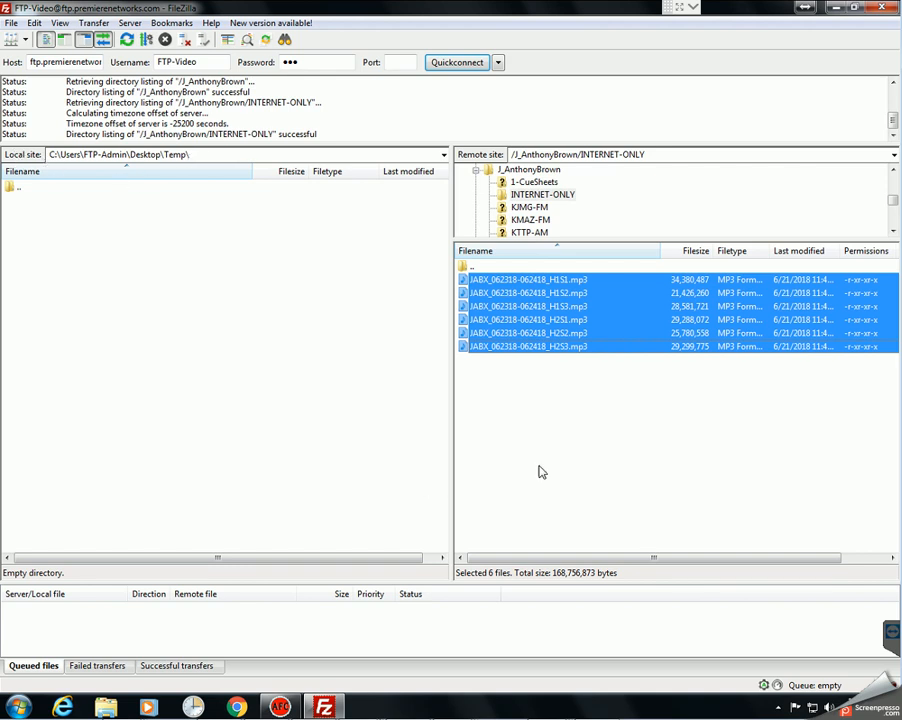
pyautogui.moveTo(619, 340); pyautogui.dragTo(280, 339)
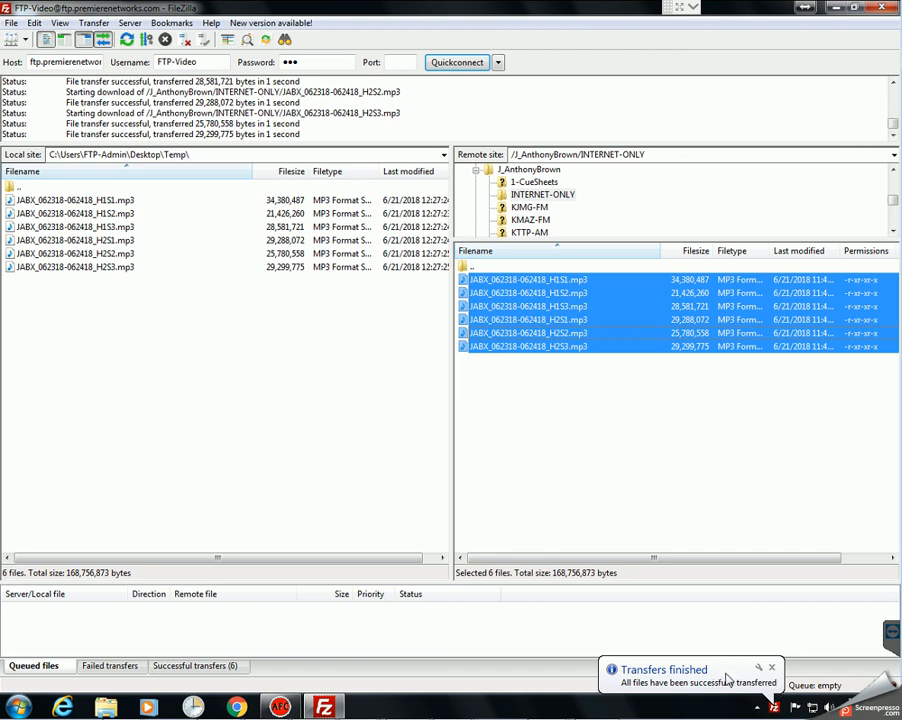
# Step: Download the cue sheet PDF from 1-CueSheets into the local Temp folder
pyautogui.click(470, 268)
pyautogui.doubleClick(470, 268)
pyautogui.doubleClick(489, 277)
pyautogui.click(518, 283)
pyautogui.moveTo(518, 283); pyautogui.dragTo(314, 310)
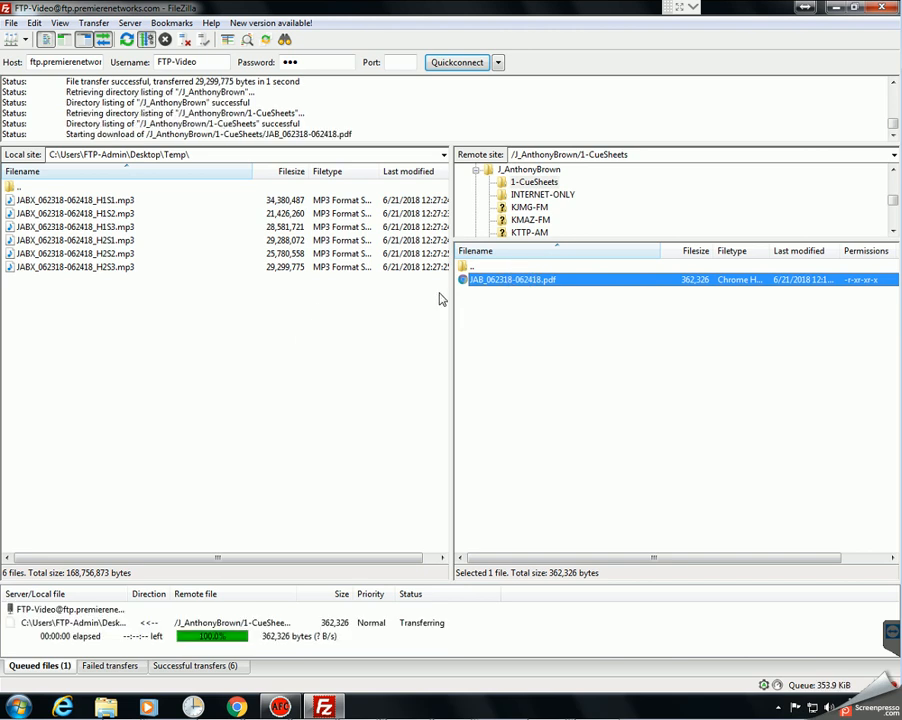
# Step: Open Temp, widen the Name column to confirm the seven downloaded files, and close it
pyautogui.click(836, 8)
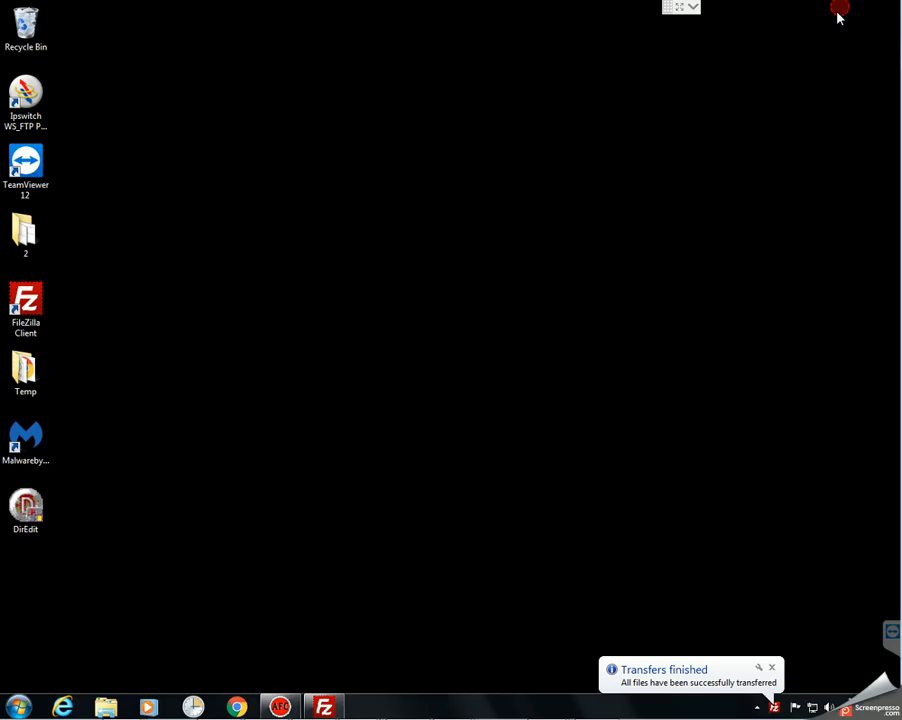
pyautogui.doubleClick(40, 383)
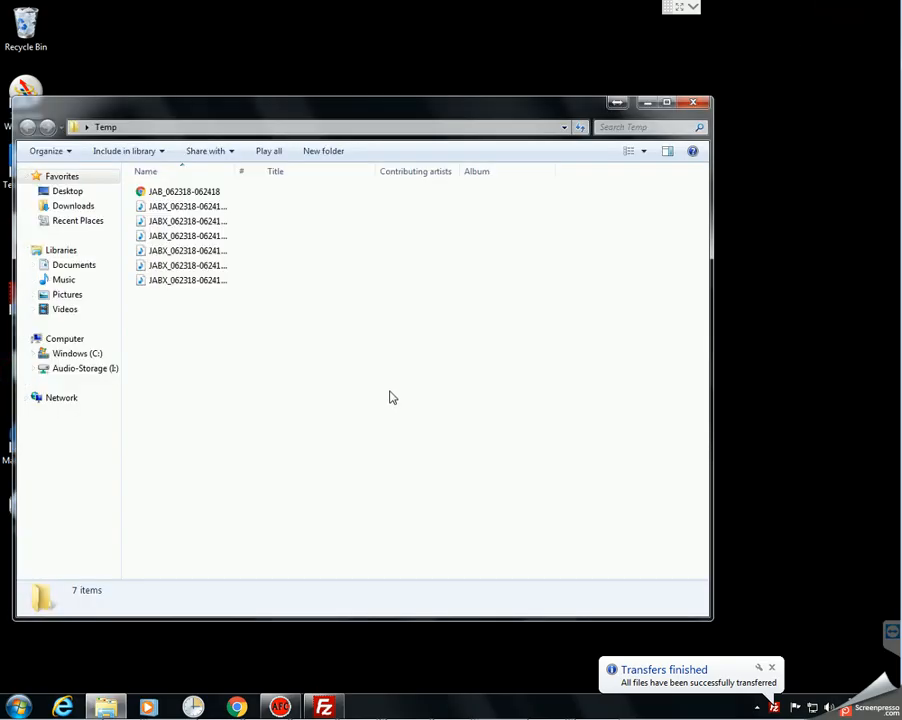
pyautogui.click(389, 390)
pyautogui.doubleClick(236, 172)
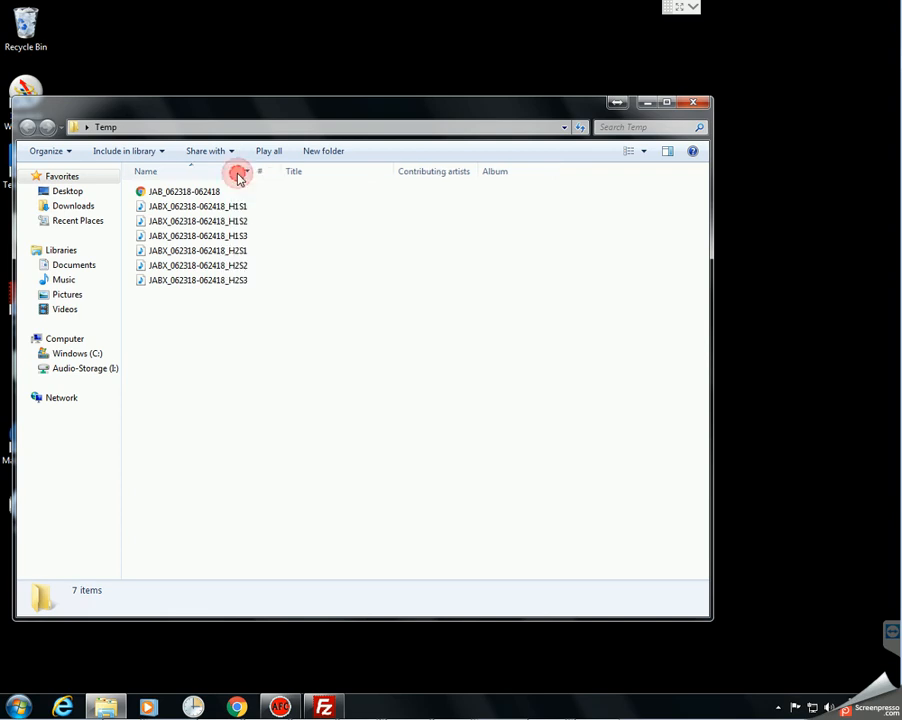
pyautogui.click(232, 363)
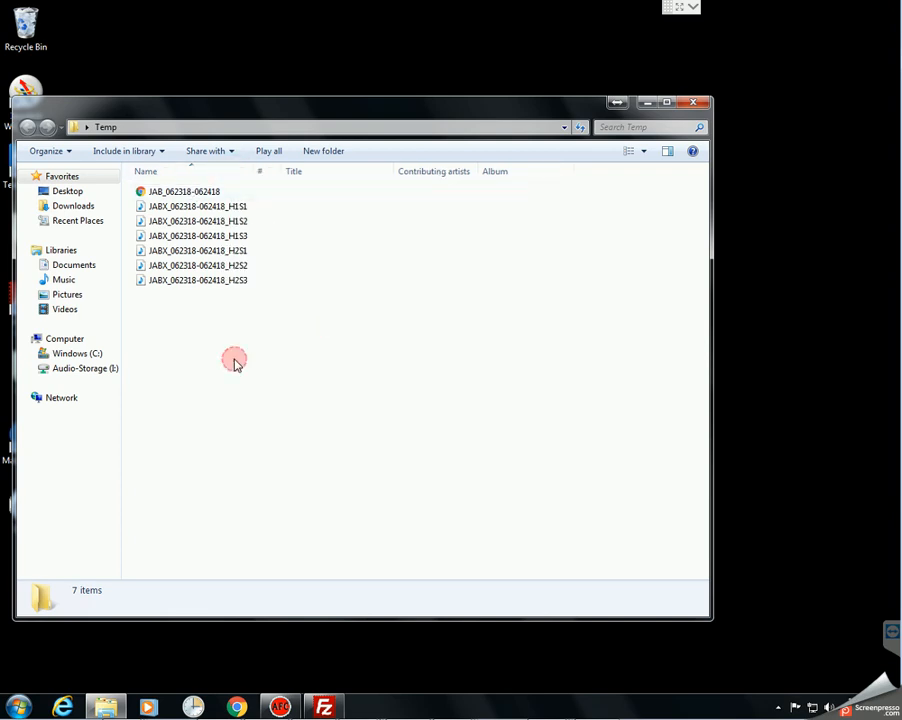
pyautogui.click(696, 104)
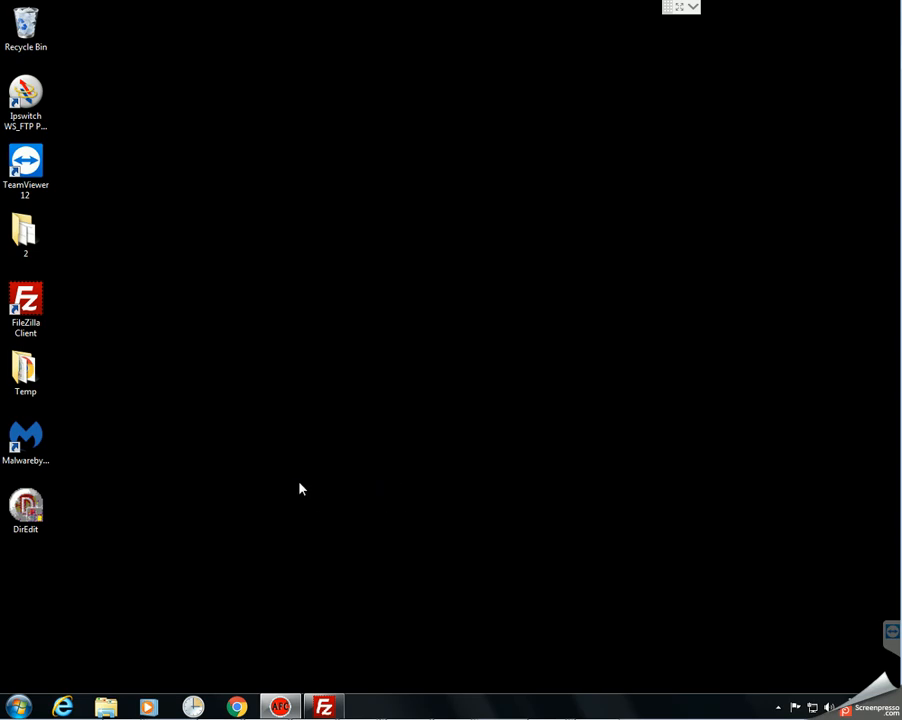
# Step: Quit FileZilla and reopen the Temp folder from the desktop
pyautogui.click(336, 705)
pyautogui.click(884, 9)
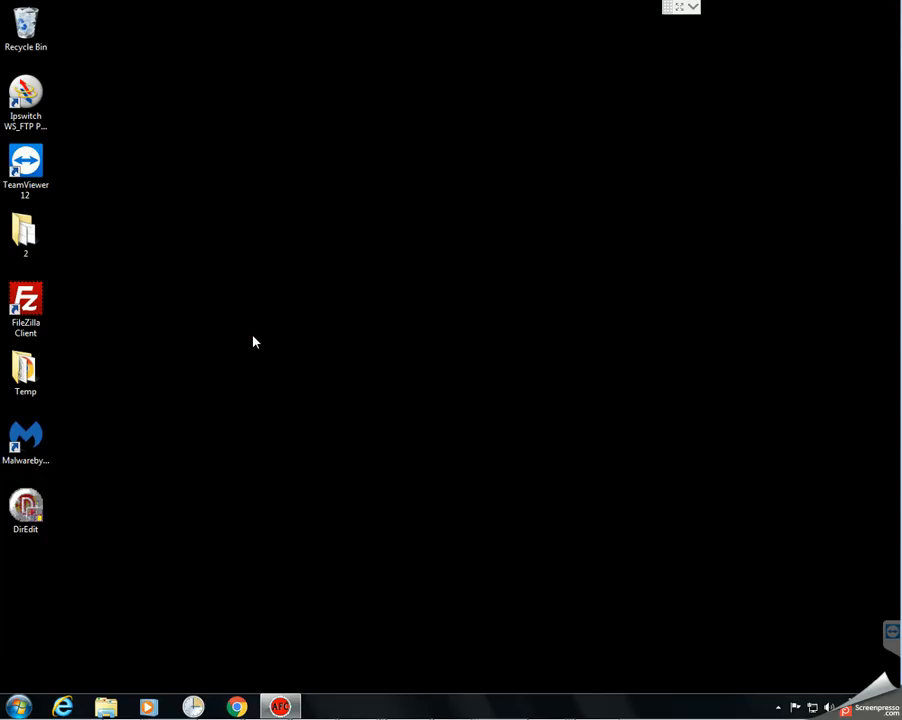
pyautogui.rightClick(23, 369)
pyautogui.click(57, 376)
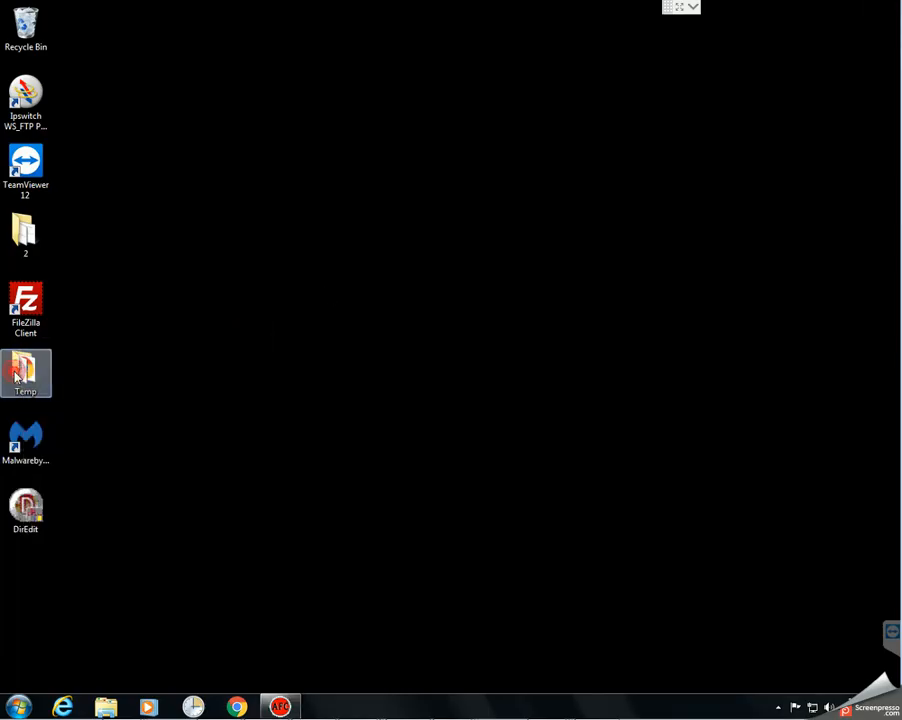
# Step: Delete all seven files in Temp to the Recycle Bin
pyautogui.click(288, 351)
pyautogui.hotkey('ctrl', 'a')
pyautogui.press('Delete')
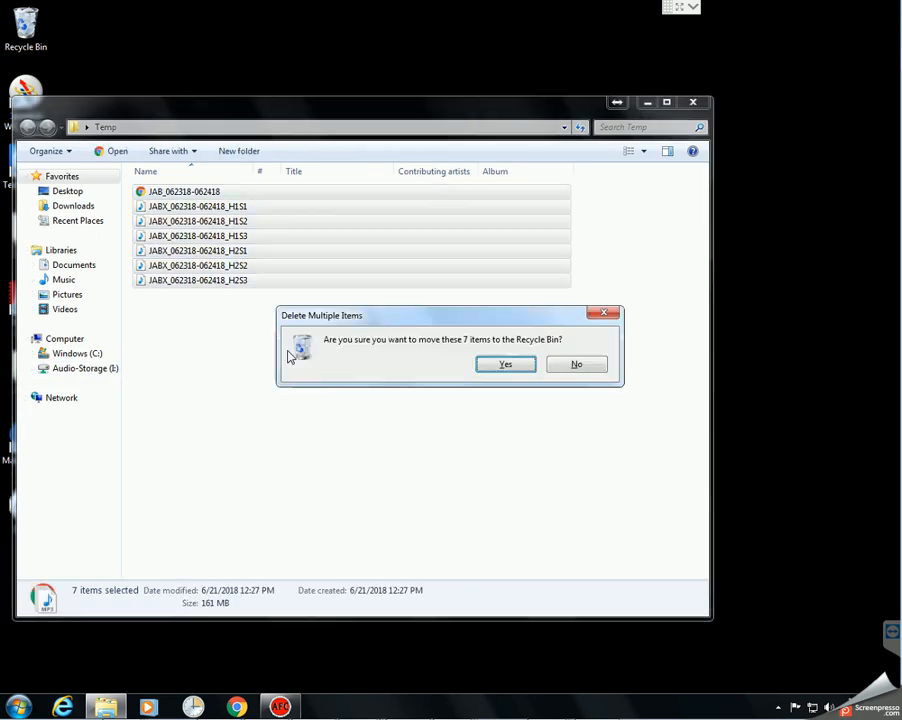
pyautogui.click(500, 367)
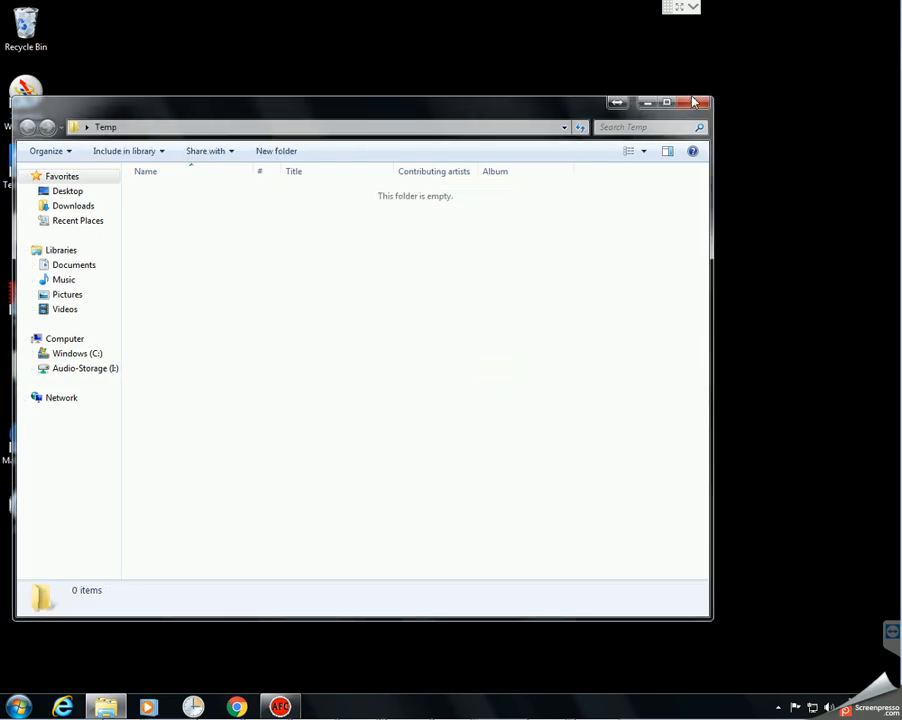
# Step: Reposition the window and show the Computer drives view
pyautogui.moveTo(545, 113); pyautogui.dragTo(616, 103)
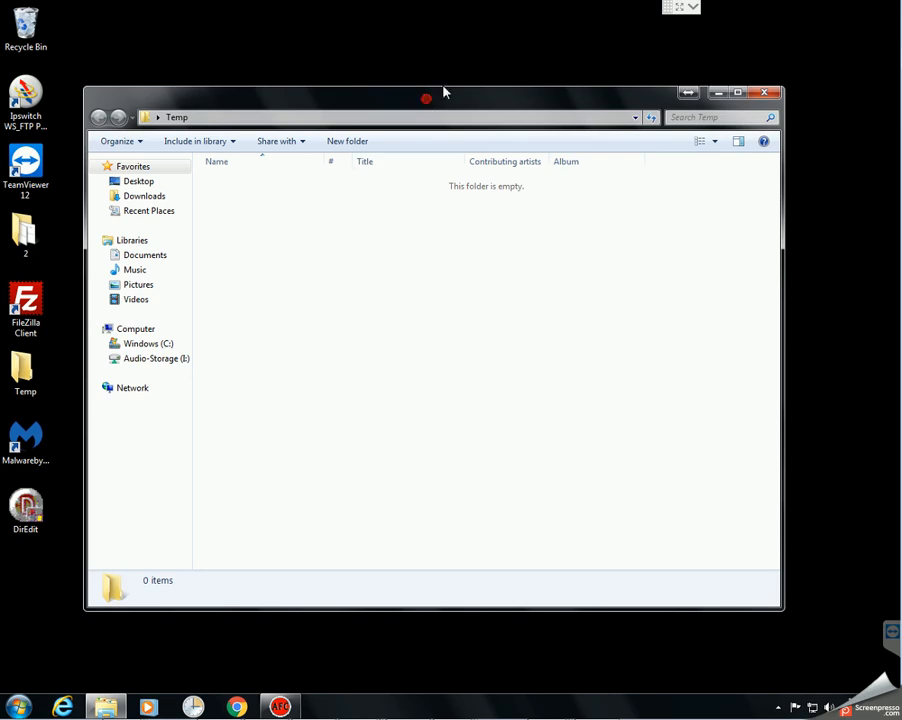
pyautogui.moveTo(424, 100); pyautogui.dragTo(455, 78)
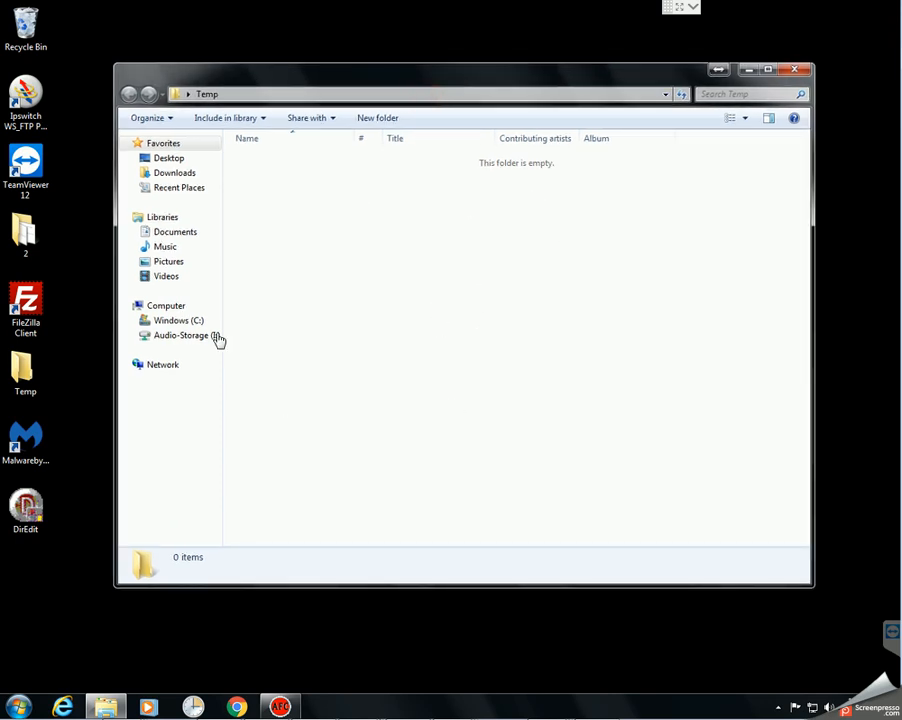
pyautogui.click(161, 310)
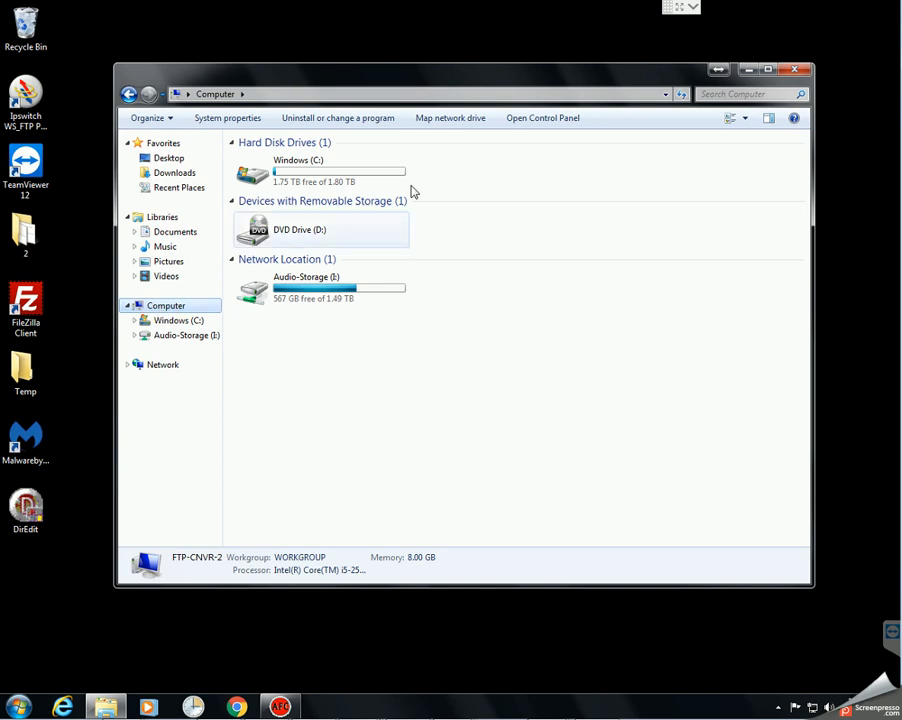
# Step: Start the Add Network Location wizard from Computer and choose a custom network location
pyautogui.rightClick(171, 309)
pyautogui.click(237, 413)
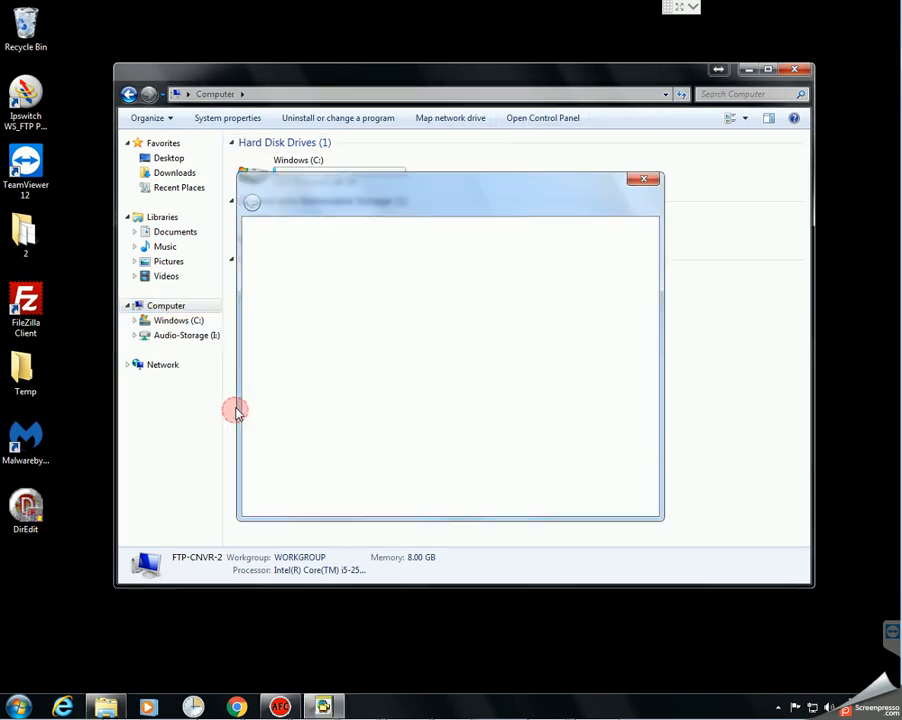
pyautogui.click(575, 503)
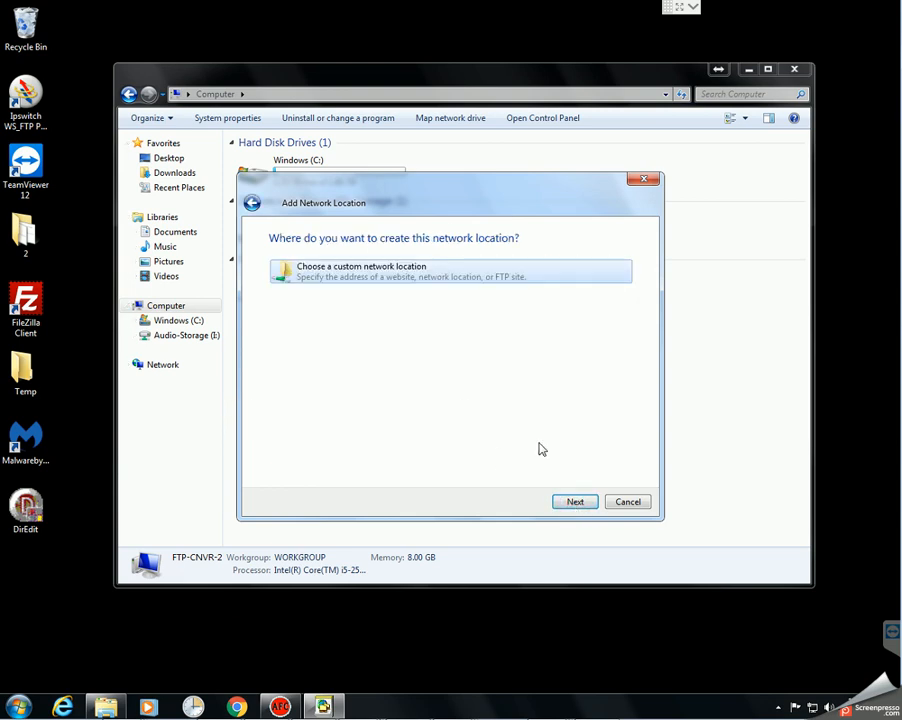
pyautogui.click(575, 503)
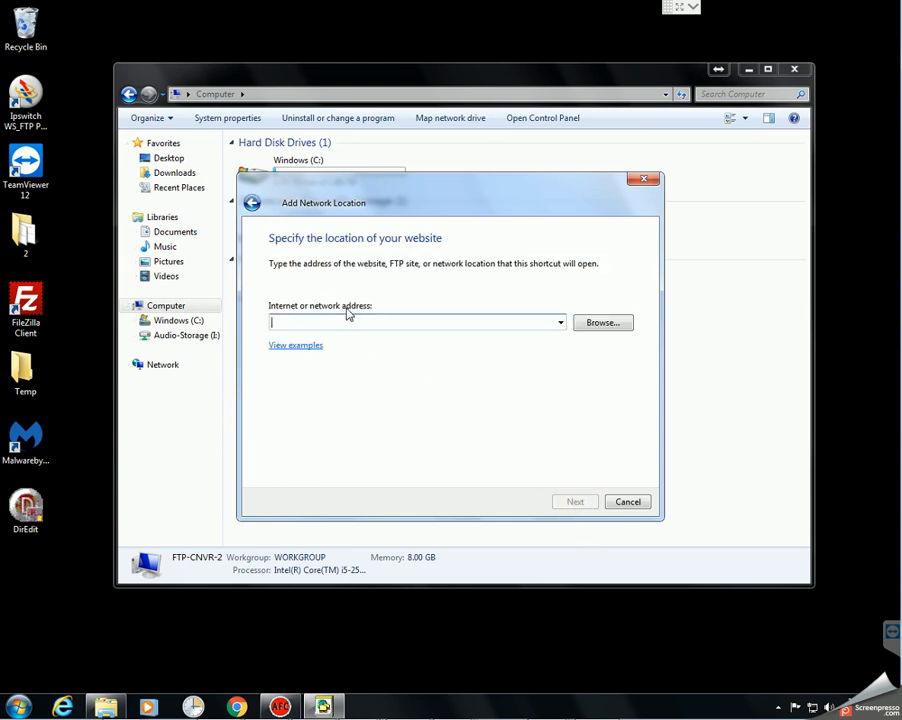
# Step: Enter the ftp://ftp.premierenetworks.com address with the account log-on and the show's user folder path
pyautogui.write('ftp:/')
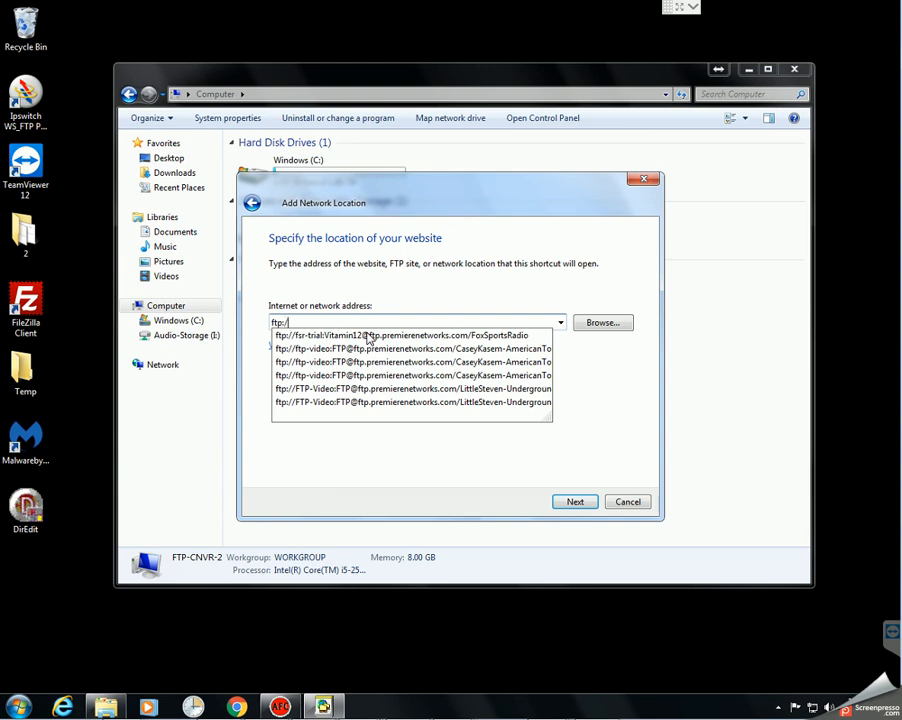
pyautogui.write('/ftp.premierenetworks.com')
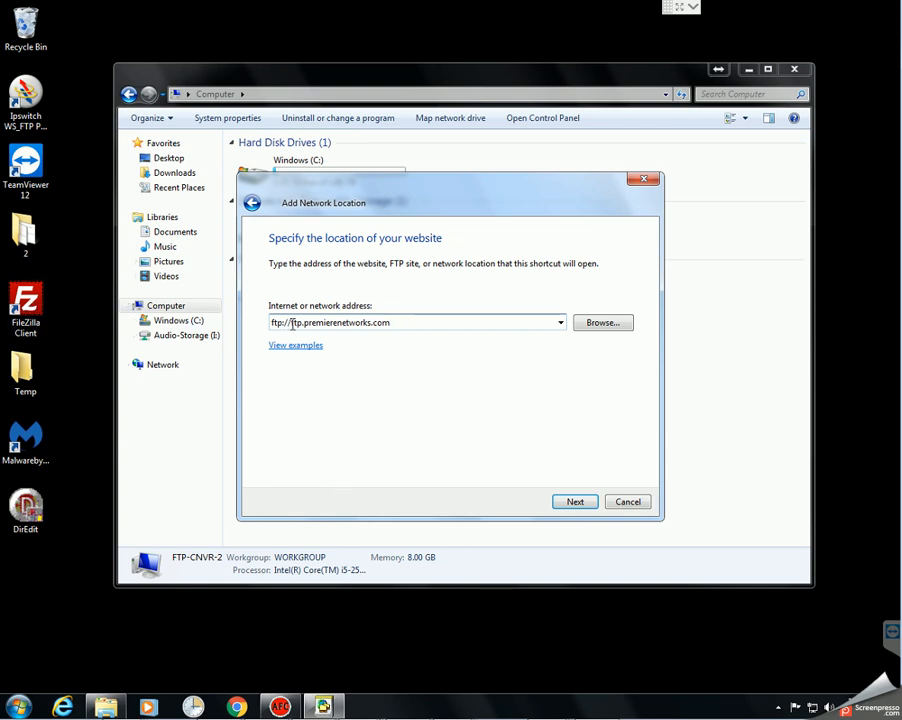
pyautogui.write('FTP')
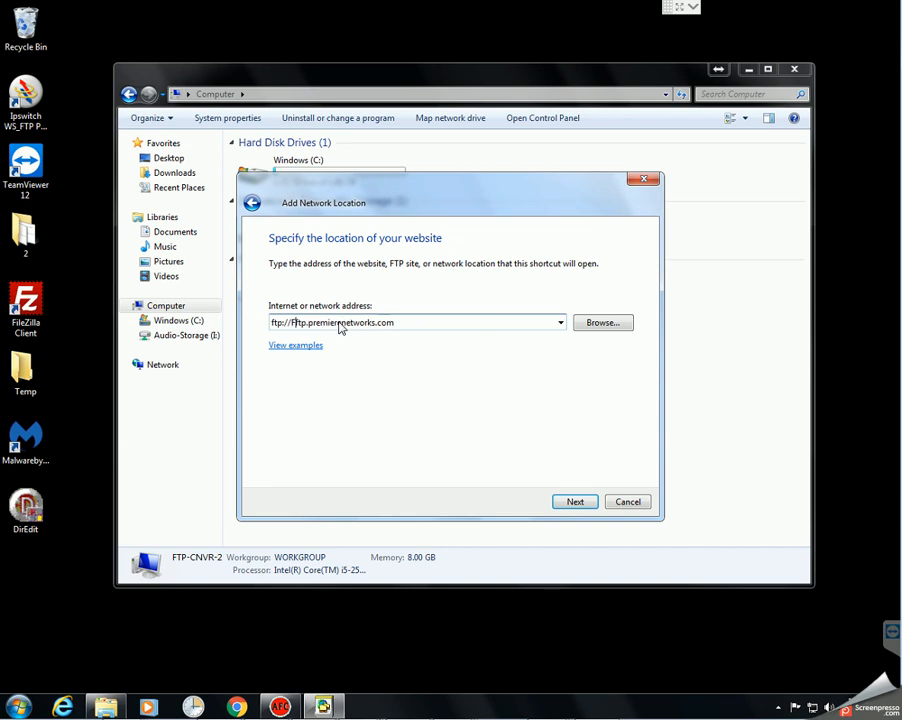
pyautogui.write('-Video')
pyautogui.press('Delete')
pyautogui.write(':FTP@')
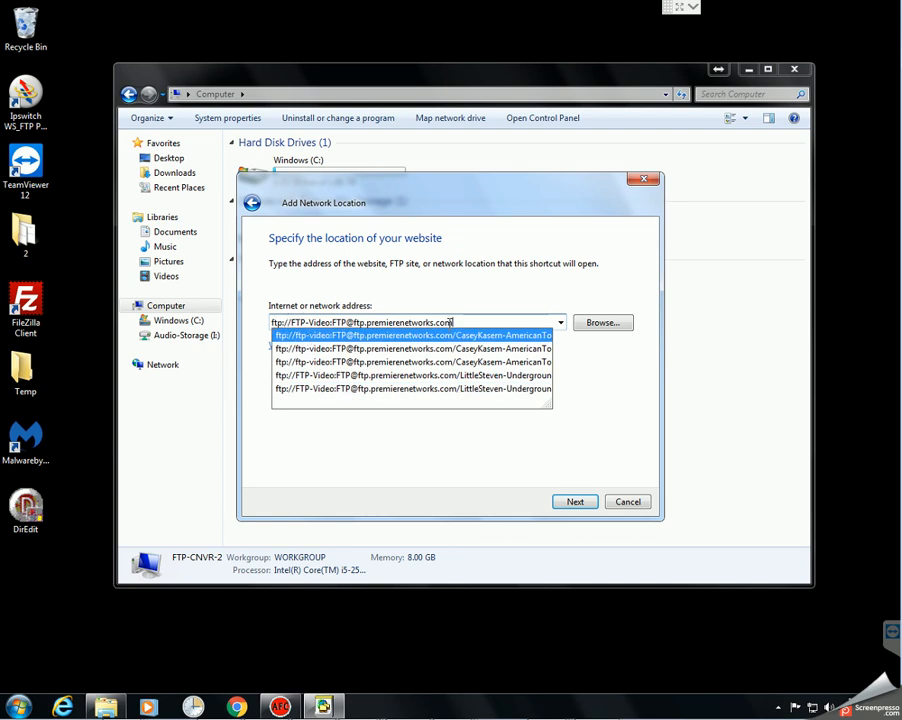
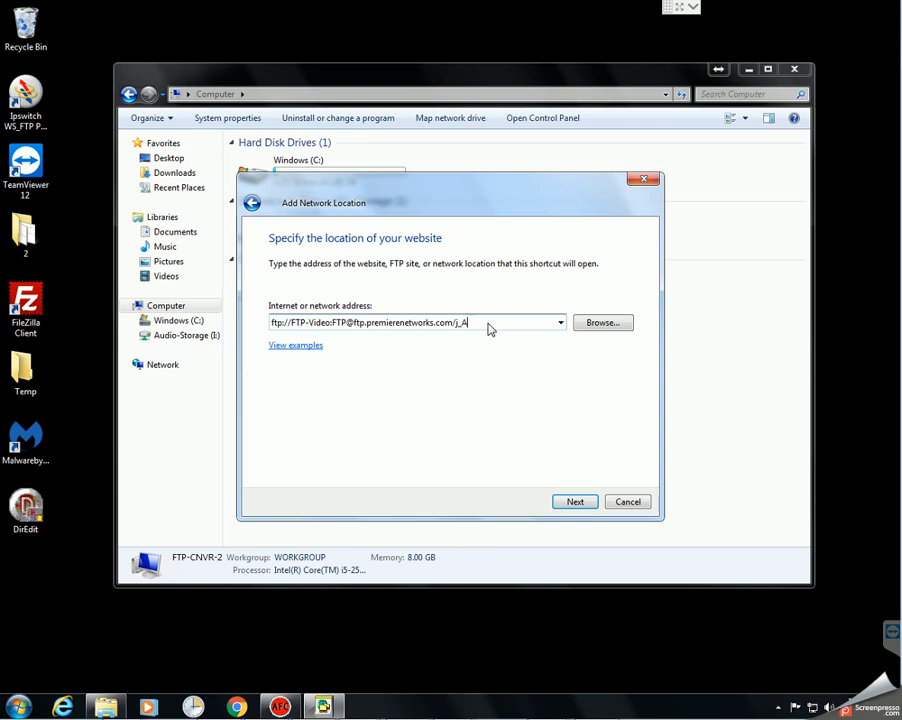
# Step: Accept the FTP address, trim the location name to the user folder name, and finish the wizard
pyautogui.click(576, 502)
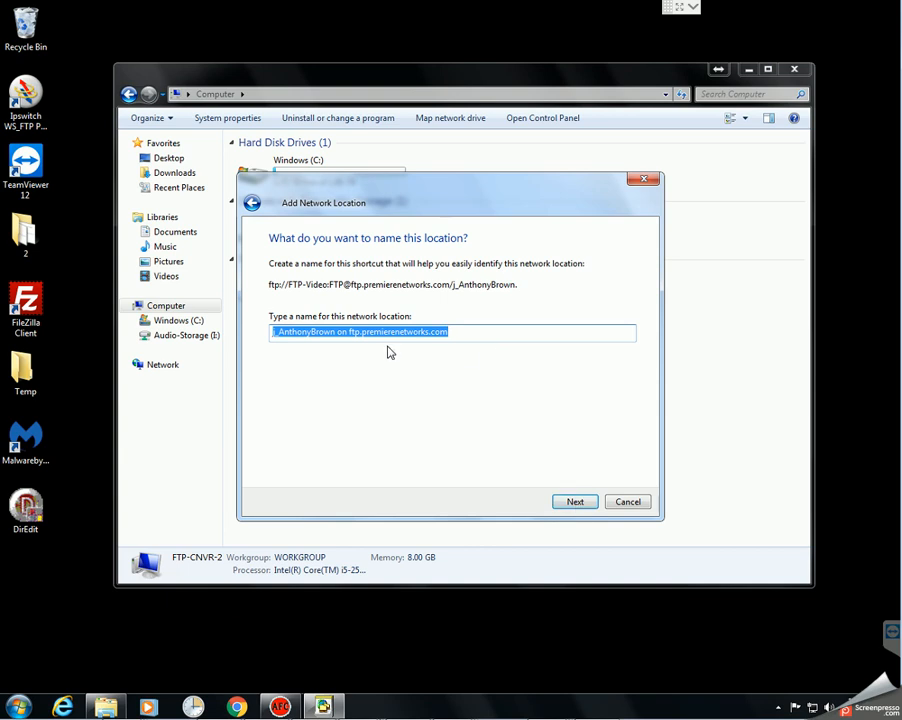
pyautogui.moveTo(337, 332); pyautogui.dragTo(645, 337)
pyautogui.press('Delete')
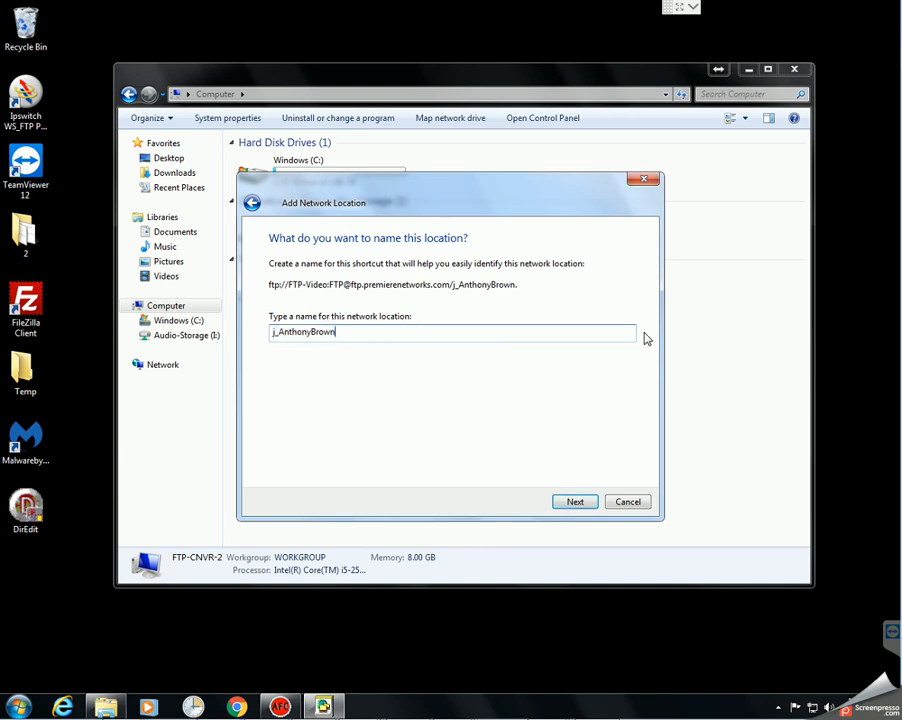
pyautogui.click(576, 502)
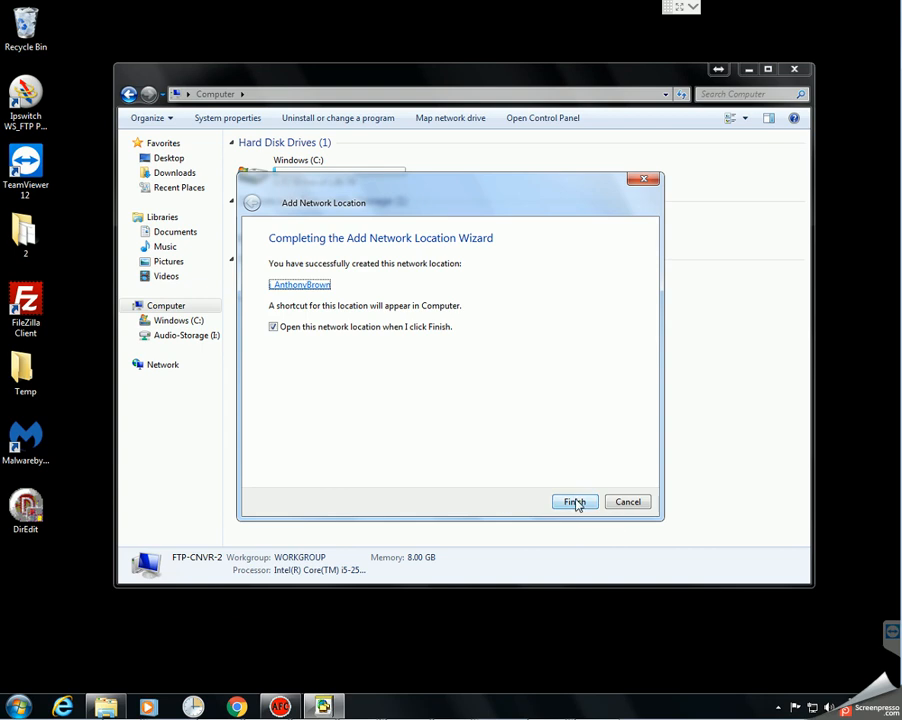
pyautogui.click(576, 502)
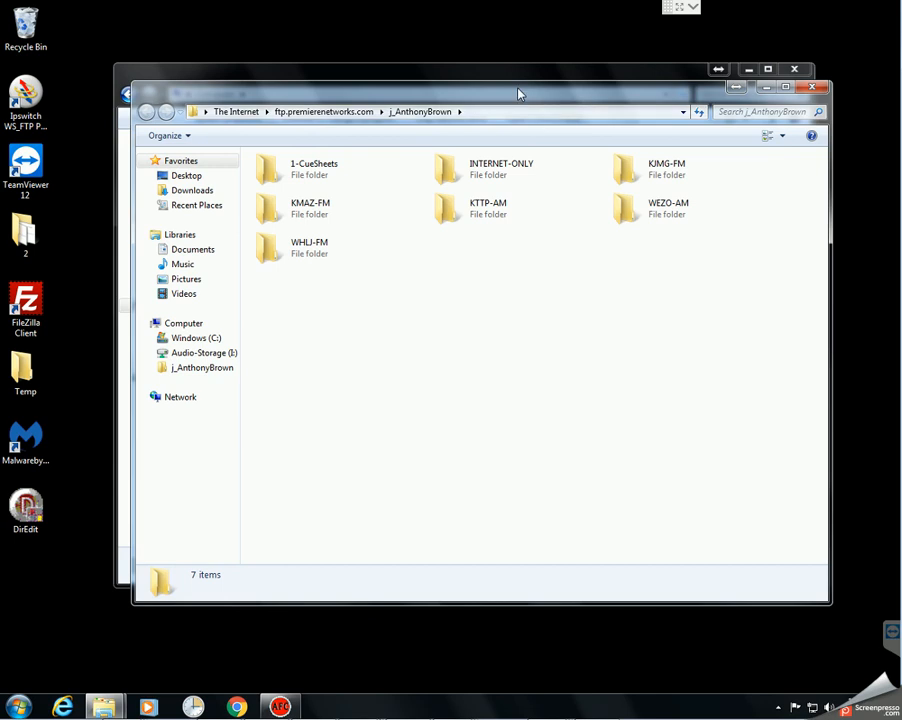
# Step: Close the FTP window and send the new network location to the desktop as a shortcut
pyautogui.moveTo(516, 96); pyautogui.dragTo(512, 112)
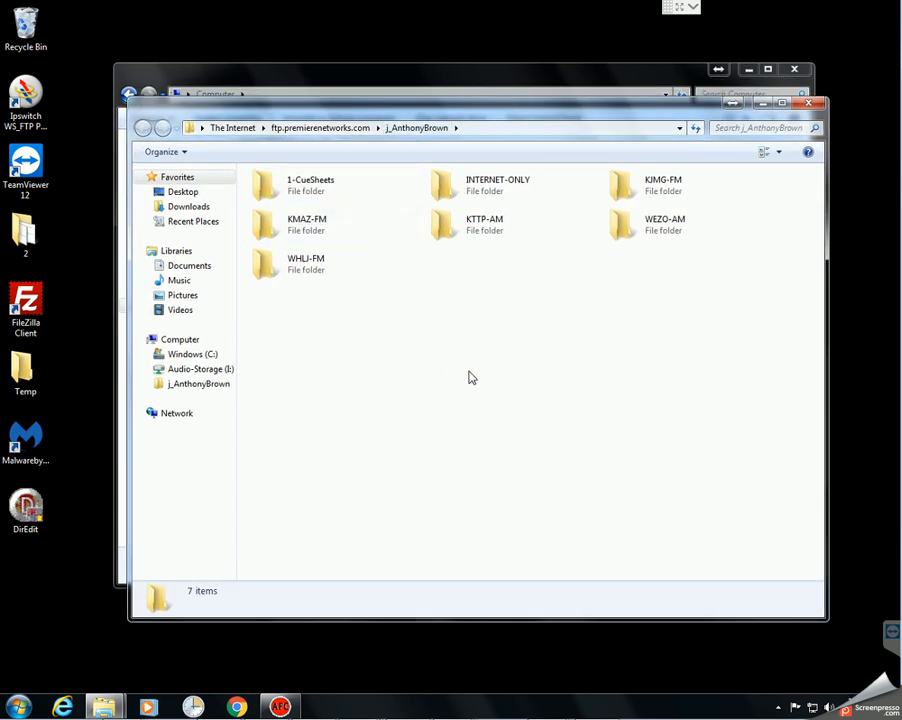
pyautogui.click(816, 105)
pyautogui.click(552, 427)
pyautogui.click(461, 287)
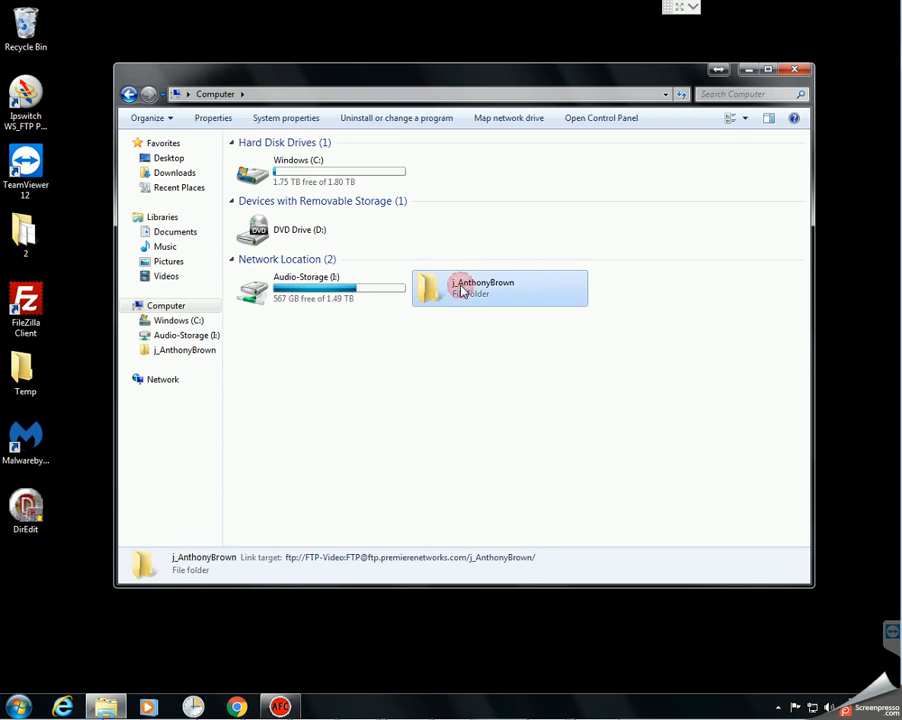
pyautogui.rightClick(461, 290)
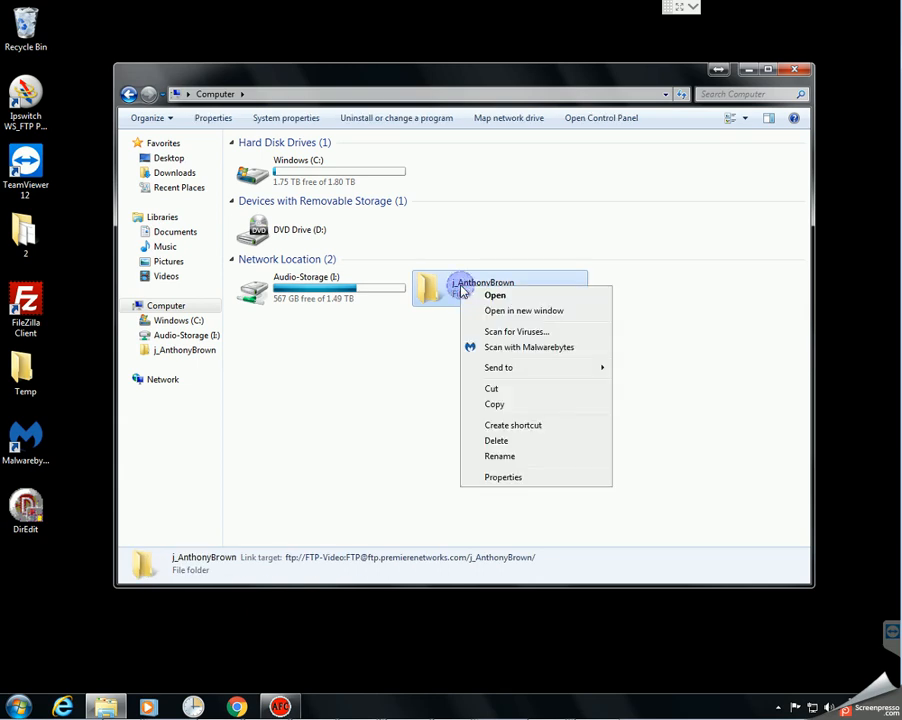
pyautogui.moveTo(537, 375)
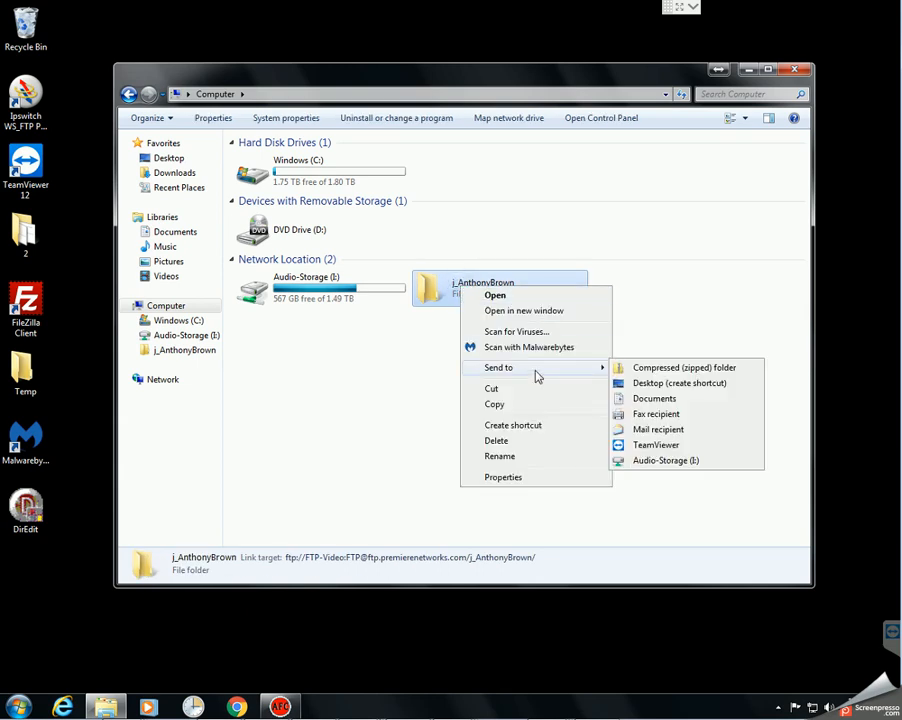
pyautogui.click(676, 383)
# Step: Close the Computer window and open the FTP folder from the new desktop shortcut
pyautogui.click(805, 68)
pyautogui.click(600, 305)
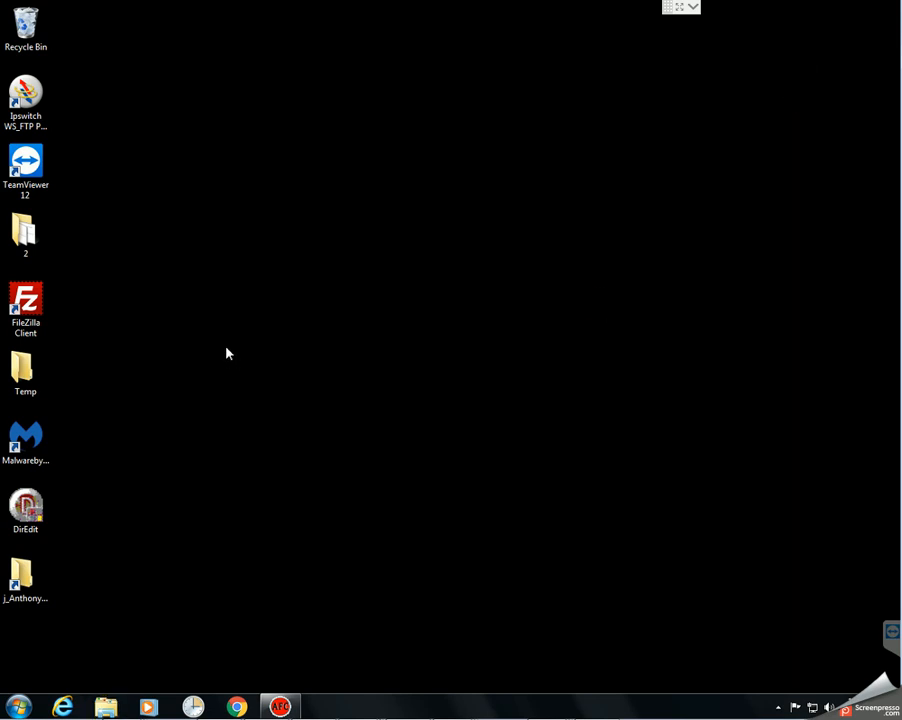
pyautogui.doubleClick(24, 596)
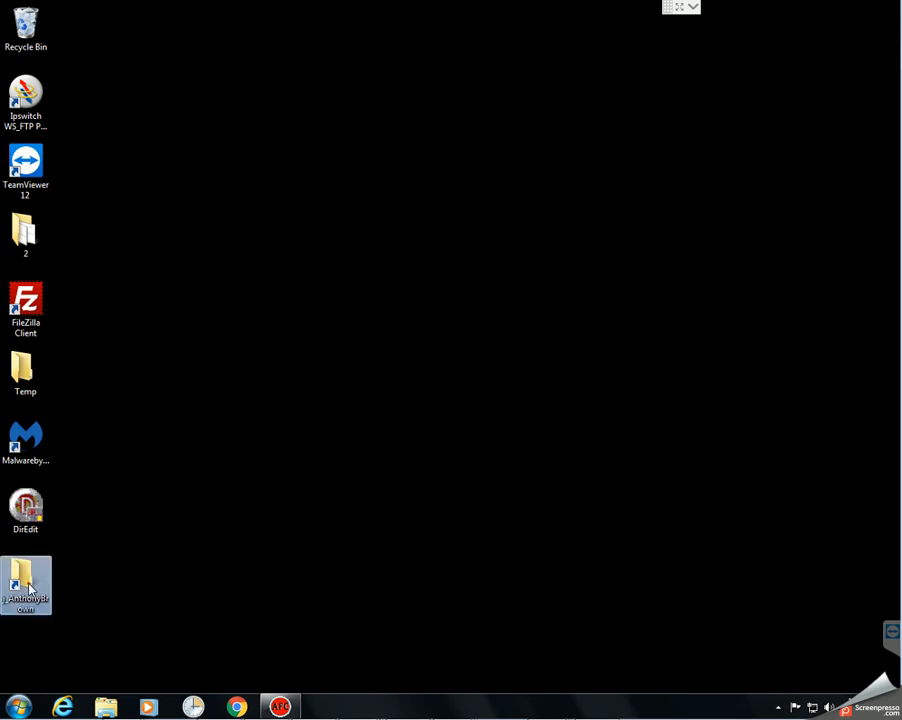